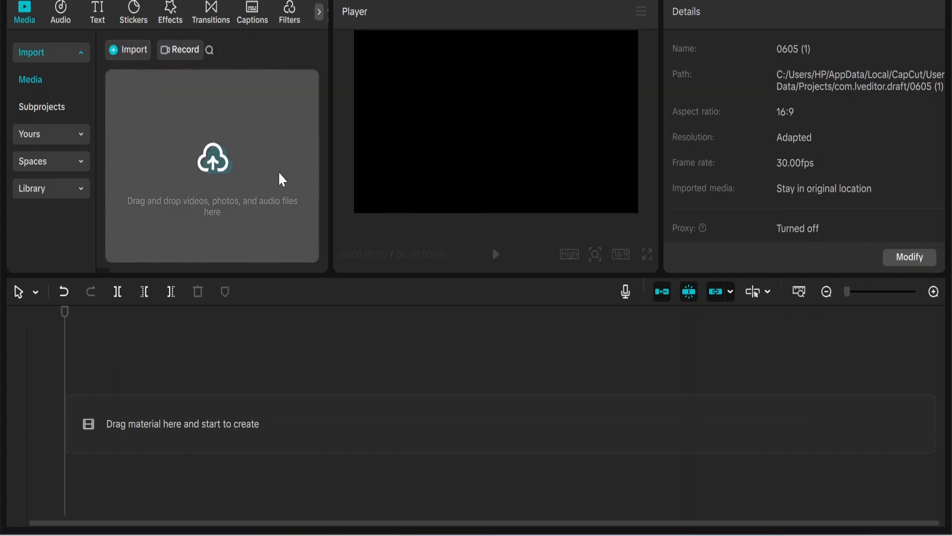
Import Nature Video.mp4 into the project and place it at the start of the timeline
left_click(127, 50)
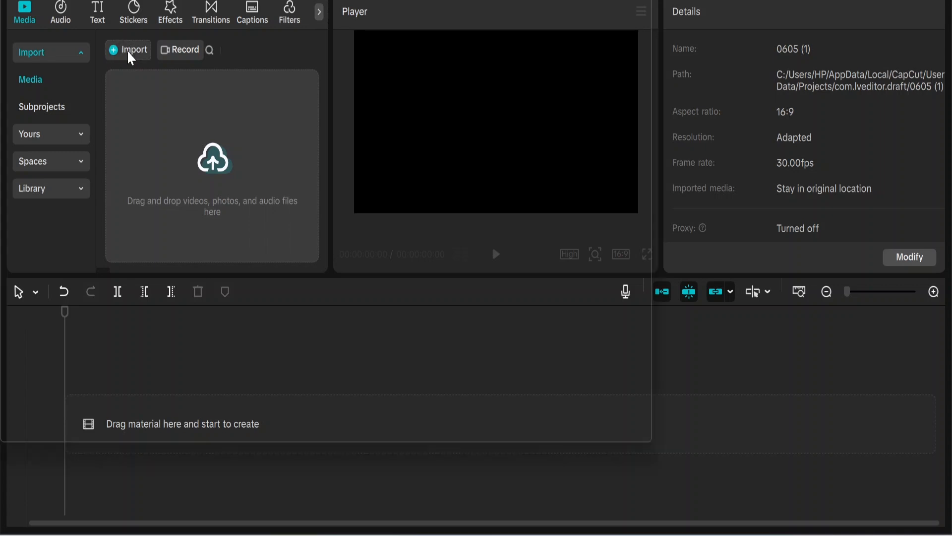
double_click(196, 272)
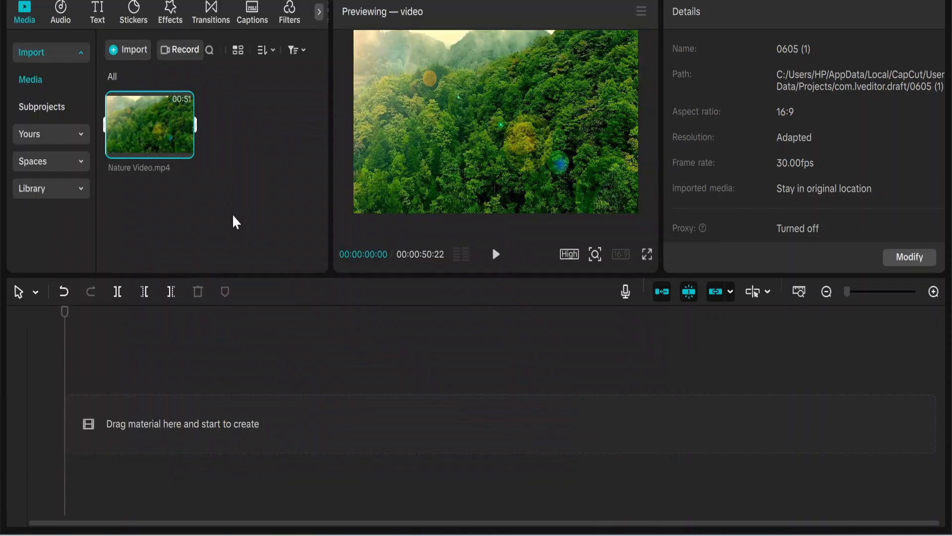
left_click_drag(149, 124, 121, 426)
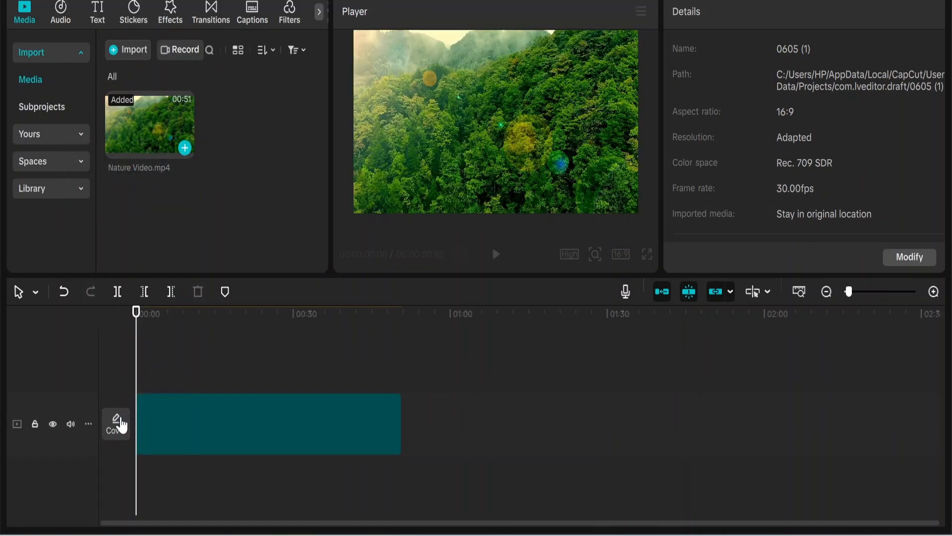
left_click(180, 350)
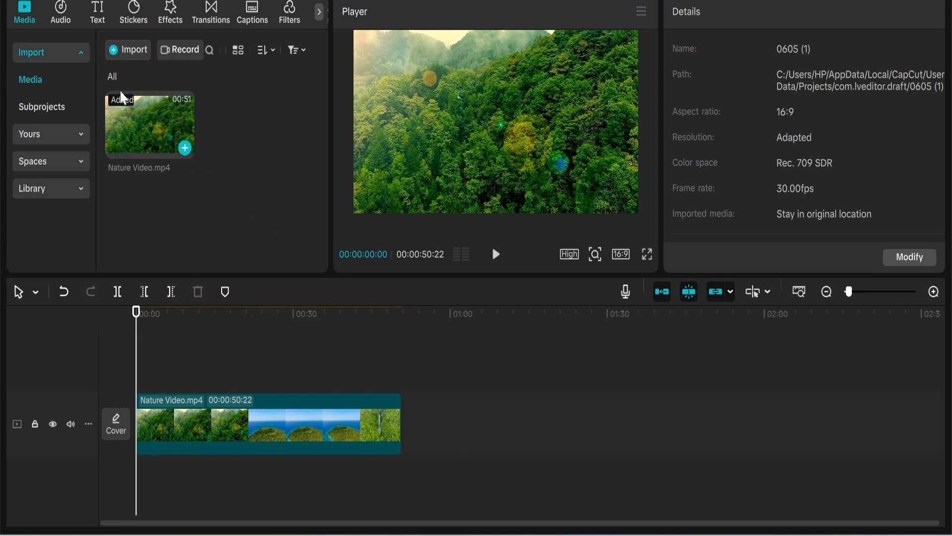
Add a default text clip above the video's start and replace its content with "A DreamLight Studios Production" copied from Google Translate
left_click(101, 13)
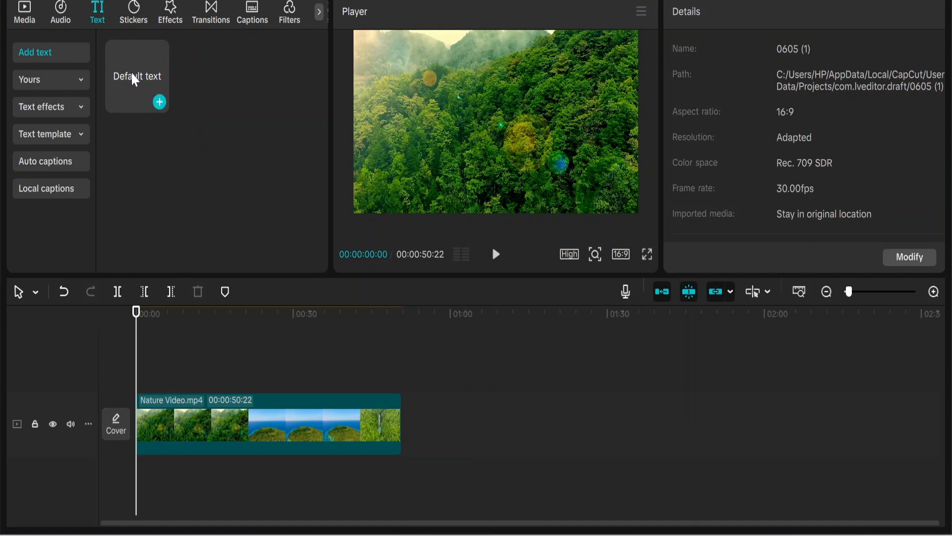
left_click_drag(132, 77, 144, 381)
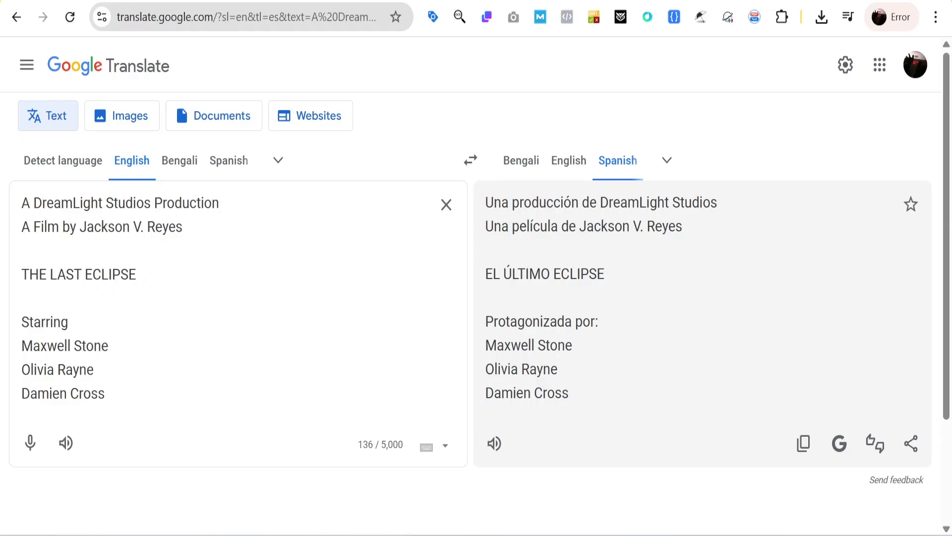
left_click_drag(226, 202, 22, 203)
key("ctrl+c")
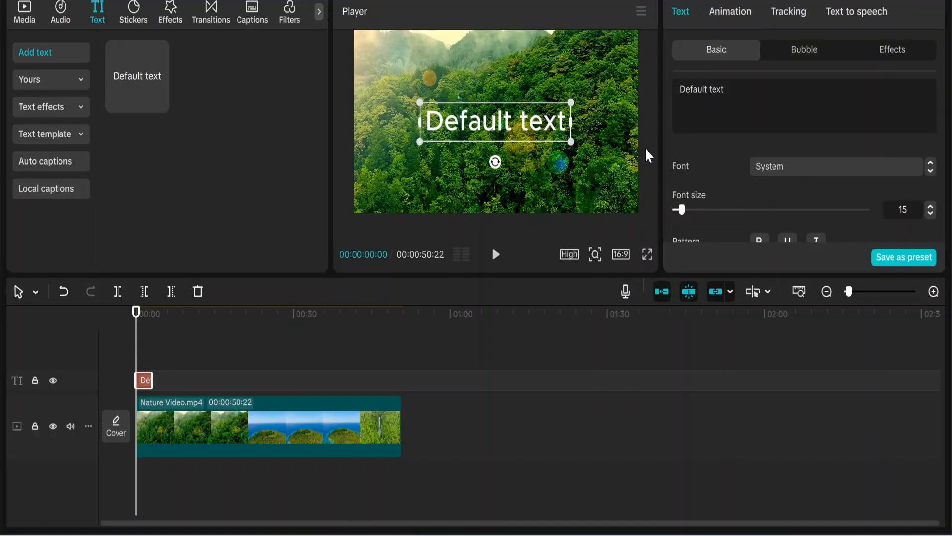
left_click_drag(725, 89, 680, 90)
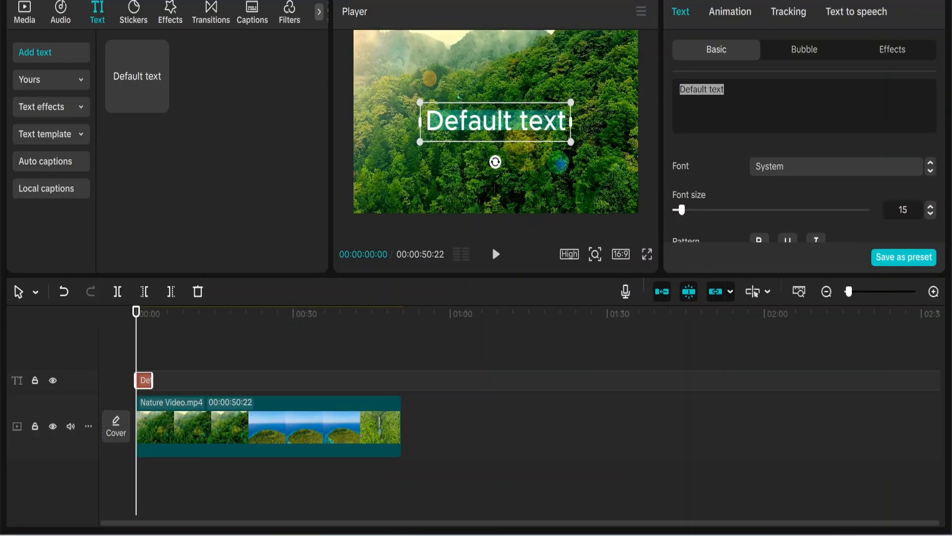
key("ctrl+v")
Format the production title in ZY Elegant at size 7, with "Production" on a second line, and enlarge it in the preview
left_click(774, 167)
left_click(783, 138)
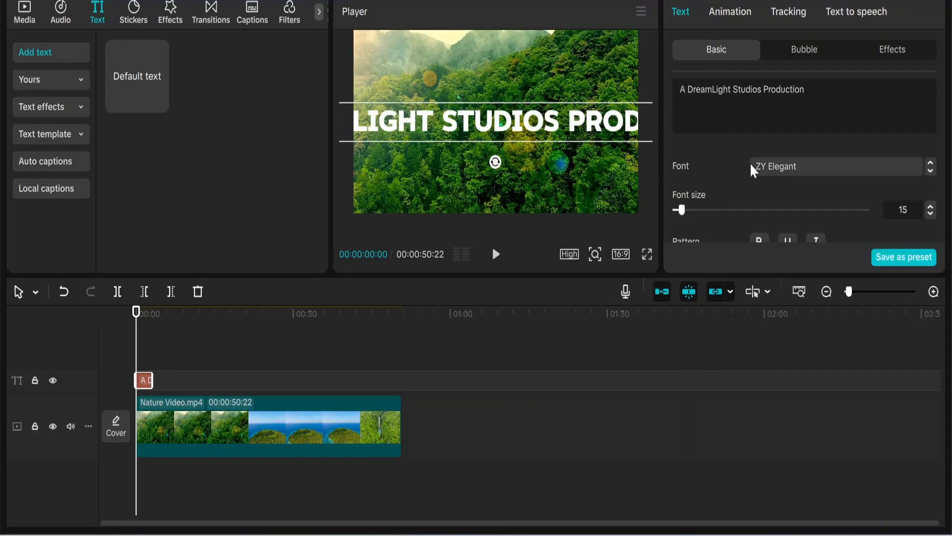
left_click_drag(690, 212, 674, 211)
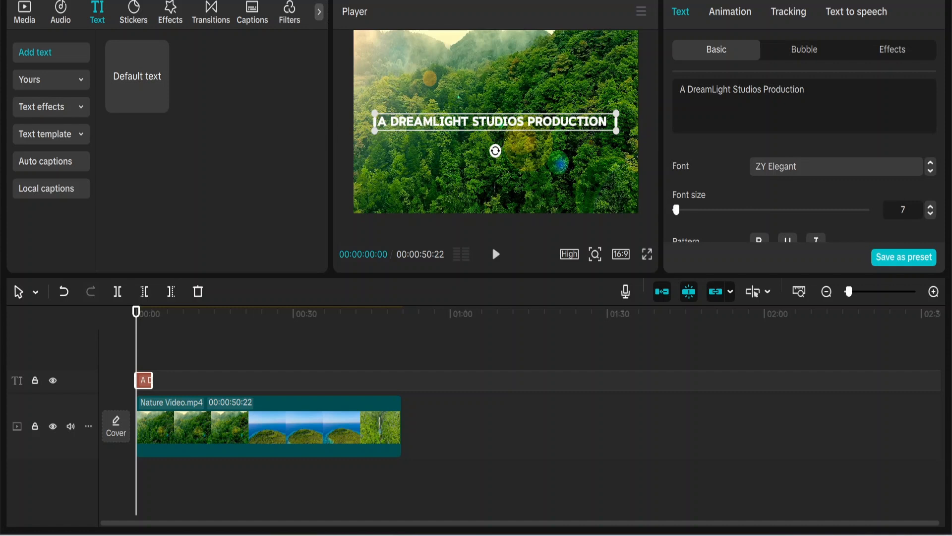
key("Return")
mouse_move(571, 138)
left_mouse_down()
mouse_move(617, 191)
mouse_move(554, 129)
left_mouse_up()
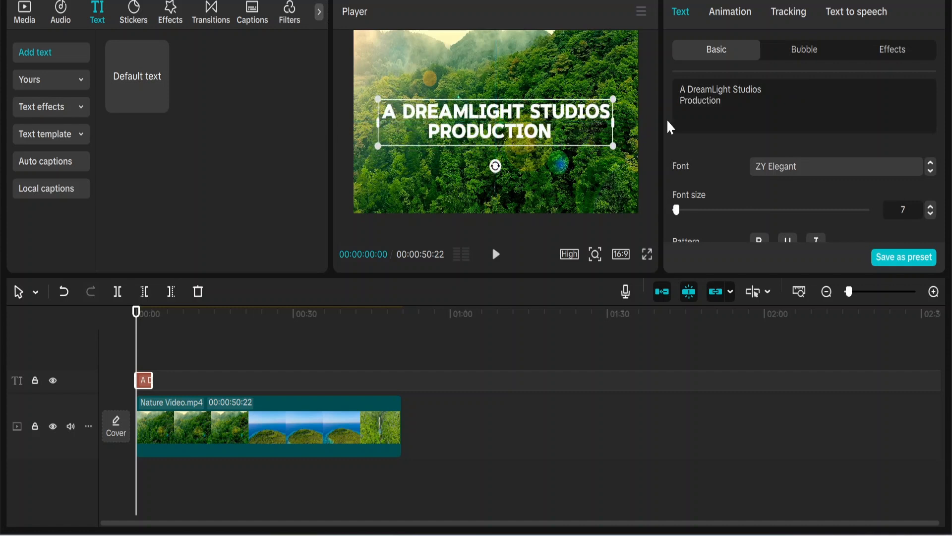
Apply the Fade In entrance and Fade Out exit animations to the production title
left_click(735, 13)
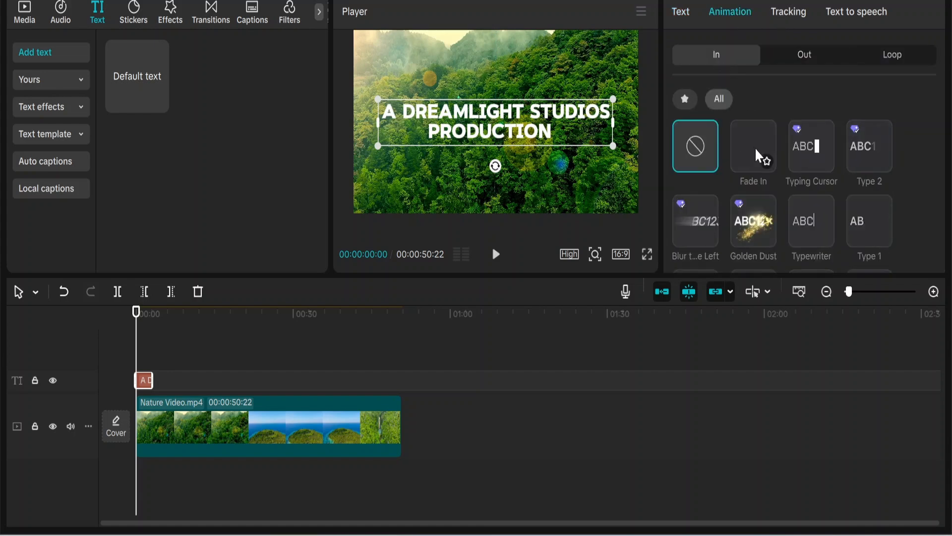
left_click(755, 147)
left_click(803, 59)
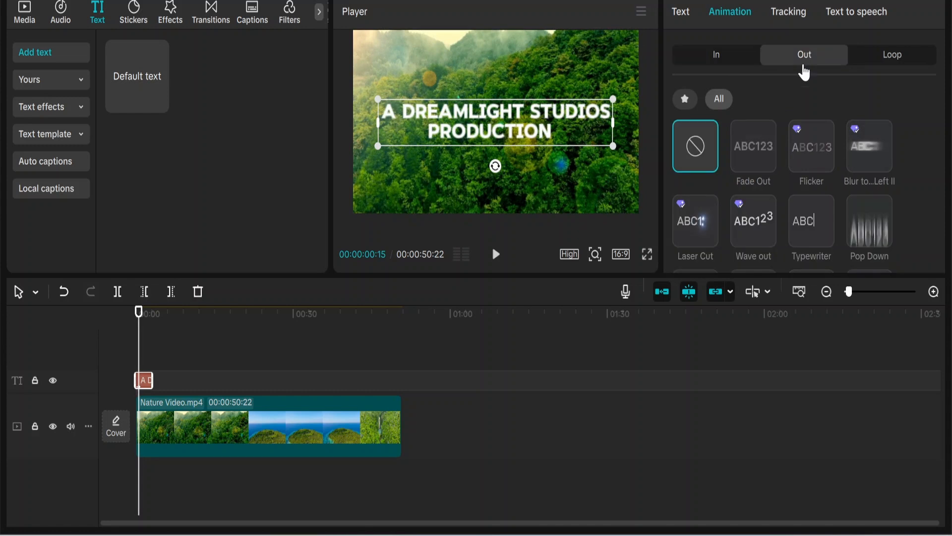
left_click(755, 147)
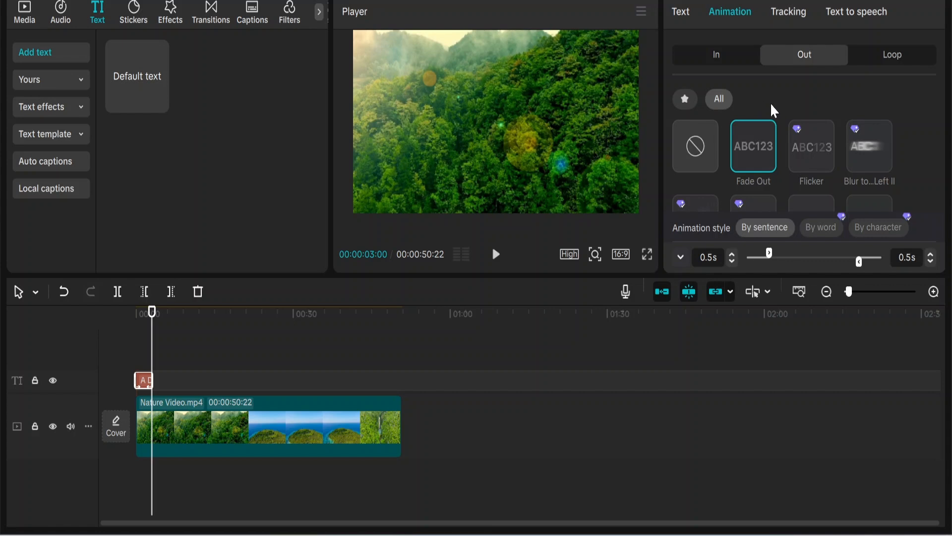
scroll(785, 112, "down", 2)
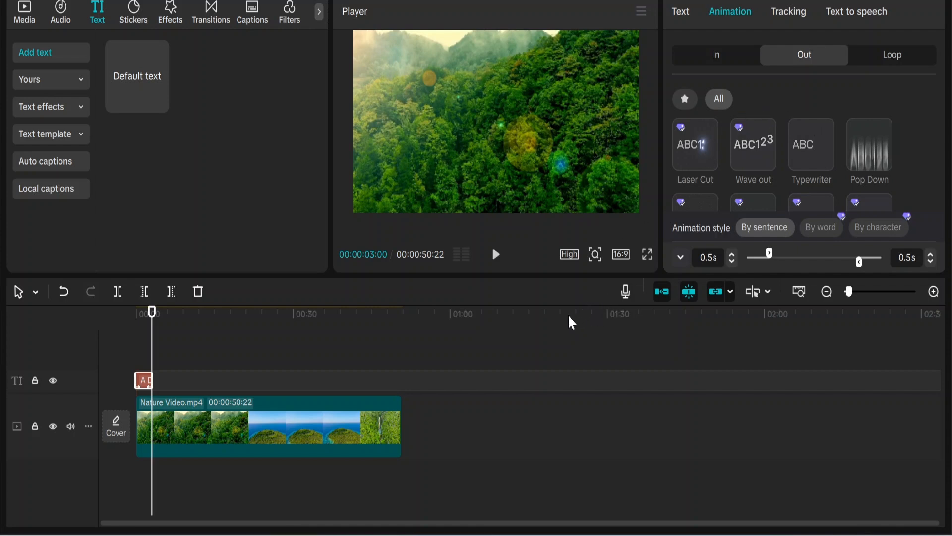
Add a second default text clip shortly after the first and replace its content with the "A Film by" director credit copied from Google Translate
left_click_drag(134, 76, 167, 384)
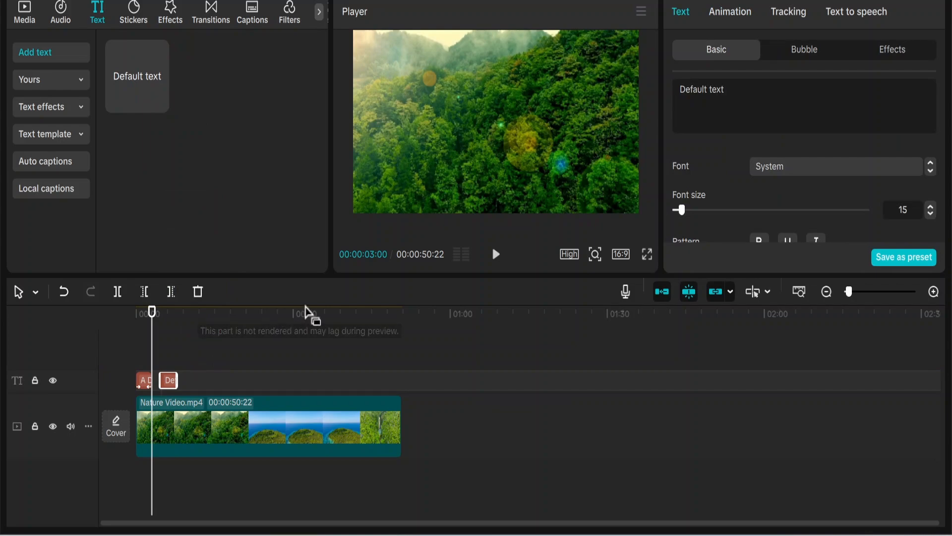
mouse_move(353, 534)
left_click(373, 514)
left_click_drag(183, 227, 23, 228)
right_click(28, 229)
left_click(49, 209)
left_click(352, 534)
left_click_drag(726, 90, 680, 90)
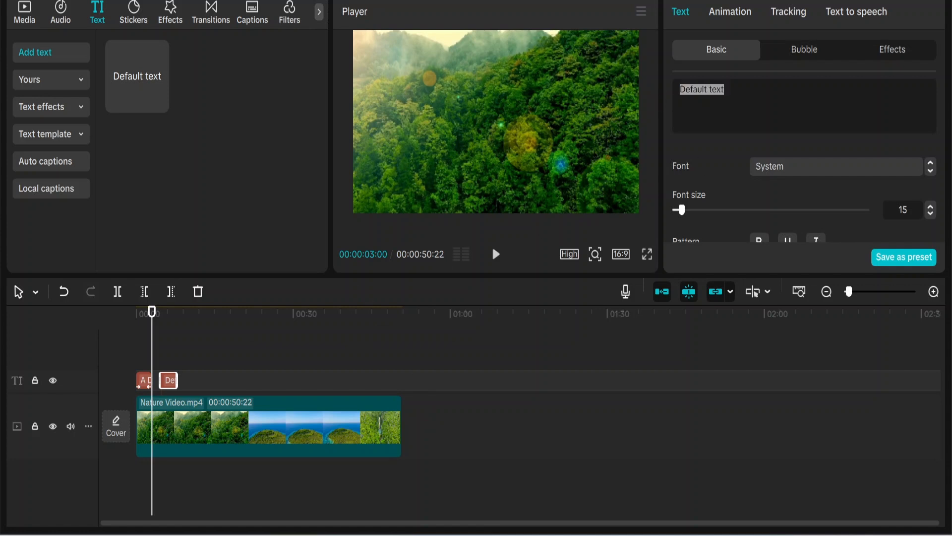
key("ctrl+v")
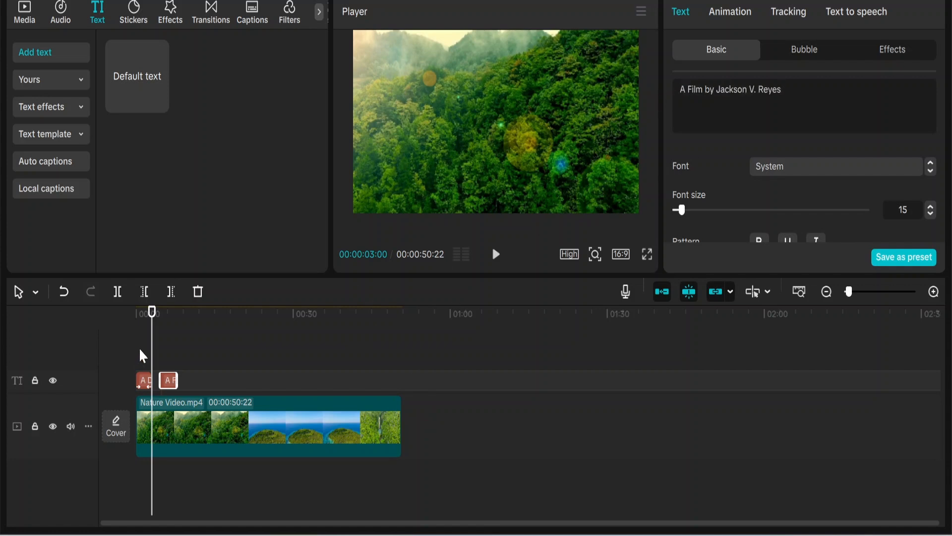
Set the director credit in ZY Elegant, break the line after "A Film by", and shrink it to fit within the frame
left_click(165, 354)
left_click(808, 169)
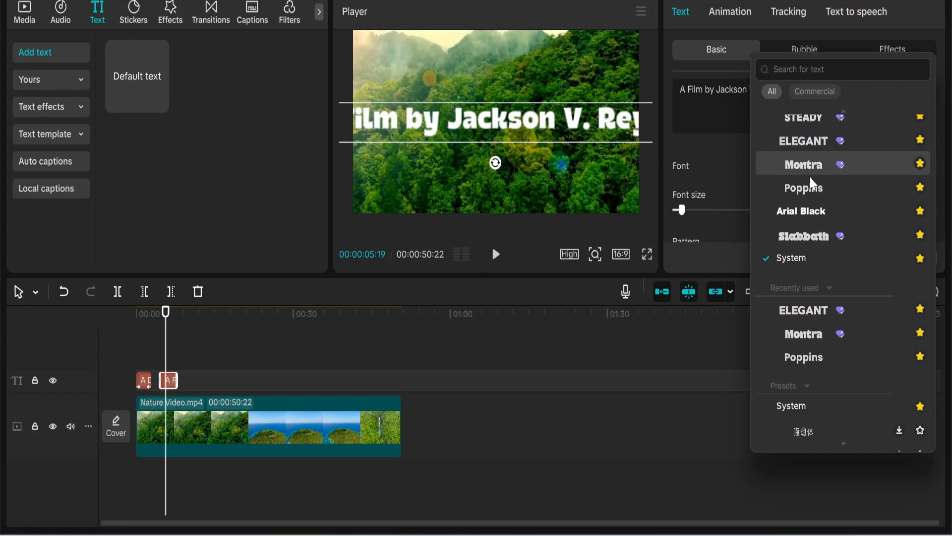
left_click(808, 144)
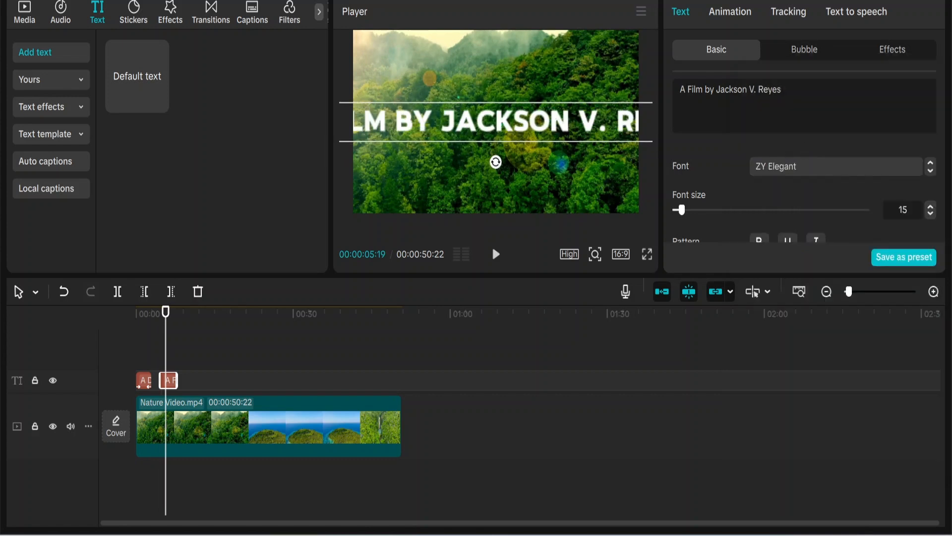
left_click(716, 90)
key("Return")
left_click_drag(629, 156, 598, 130)
mouse_move(563, 130)
left_mouse_down()
mouse_move(564, 141)
mouse_move(563, 129)
left_mouse_up()
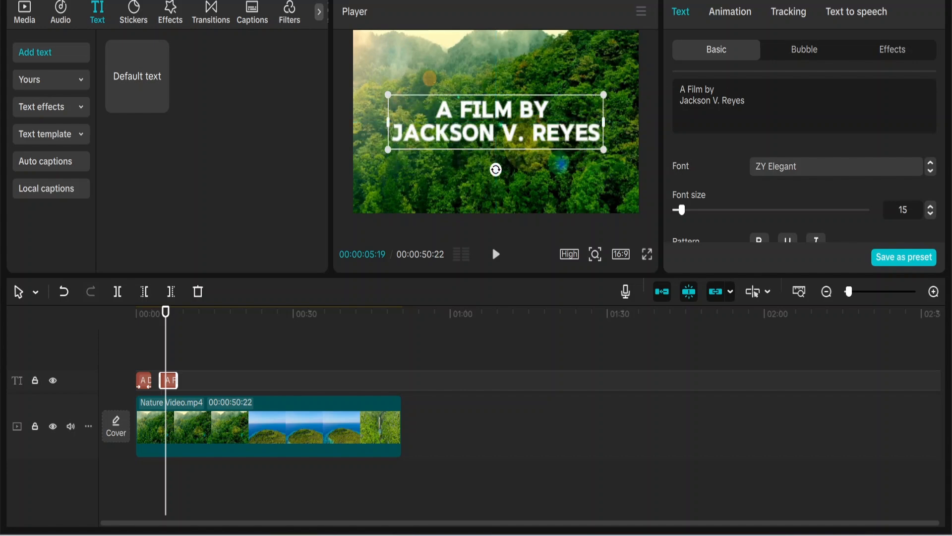
Apply the Fade In entrance and Fade Out exit animations to the director credit
left_click(731, 8)
left_click(716, 56)
left_click(751, 141)
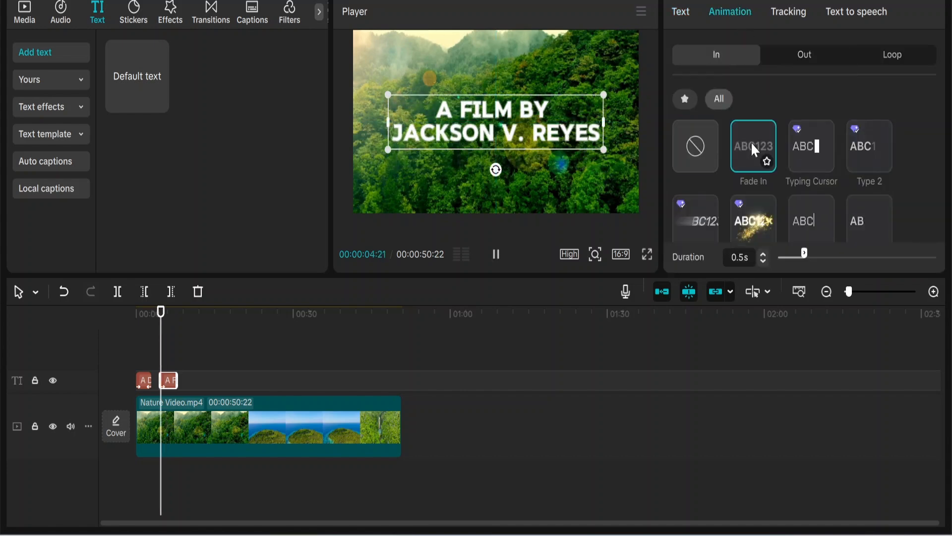
left_click(802, 55)
left_click(746, 145)
left_click(270, 201)
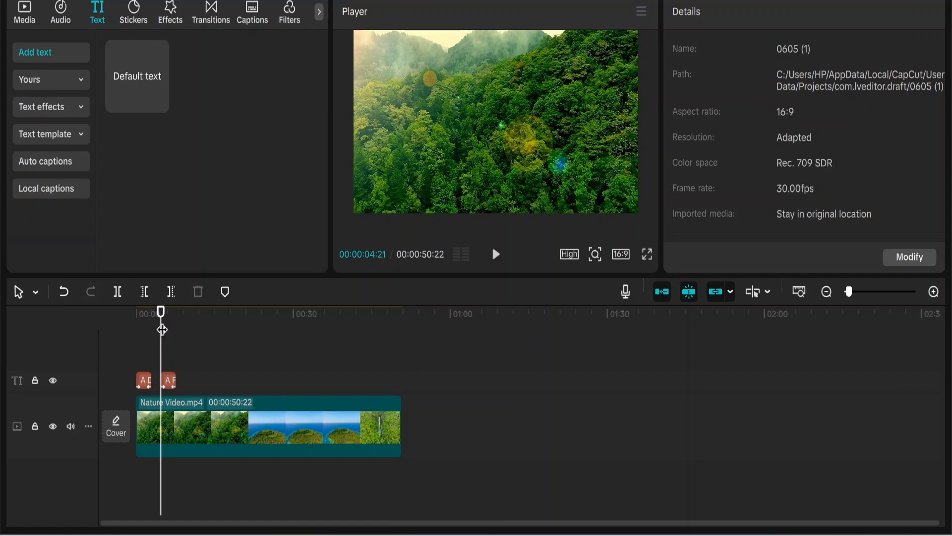
Insert the trending "HERE WE GO" text template with orange bars at 00:00:10:17 on the timeline
left_click(176, 335)
left_click_drag(184, 336, 191, 337)
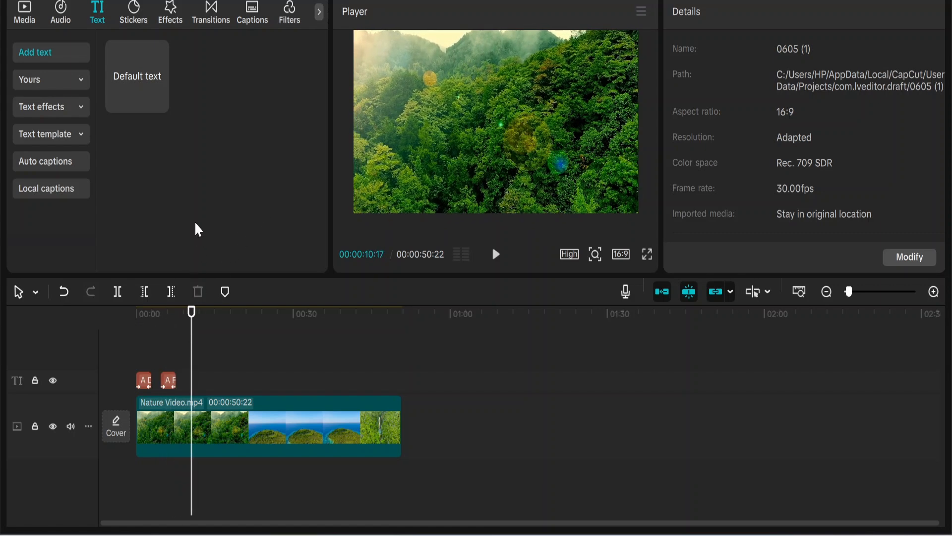
left_click(56, 135)
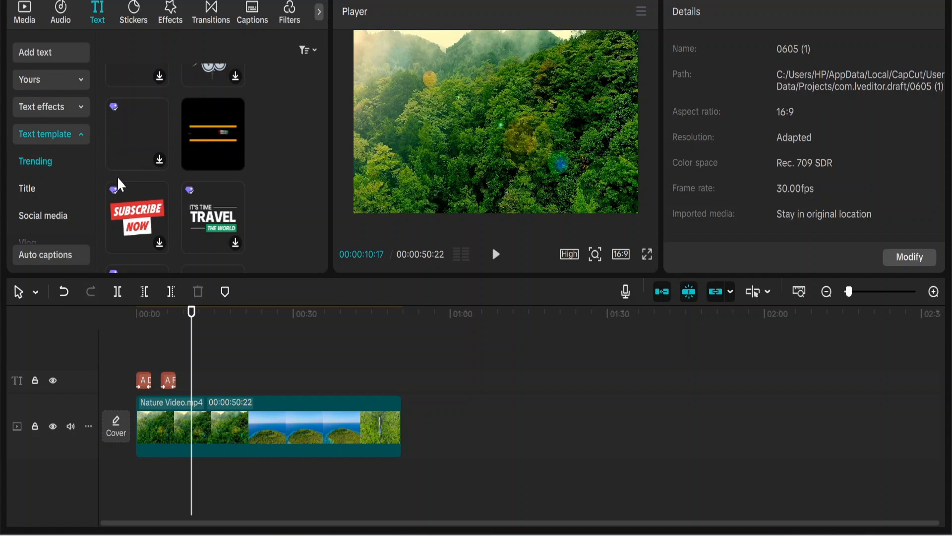
mouse_move(210, 133)
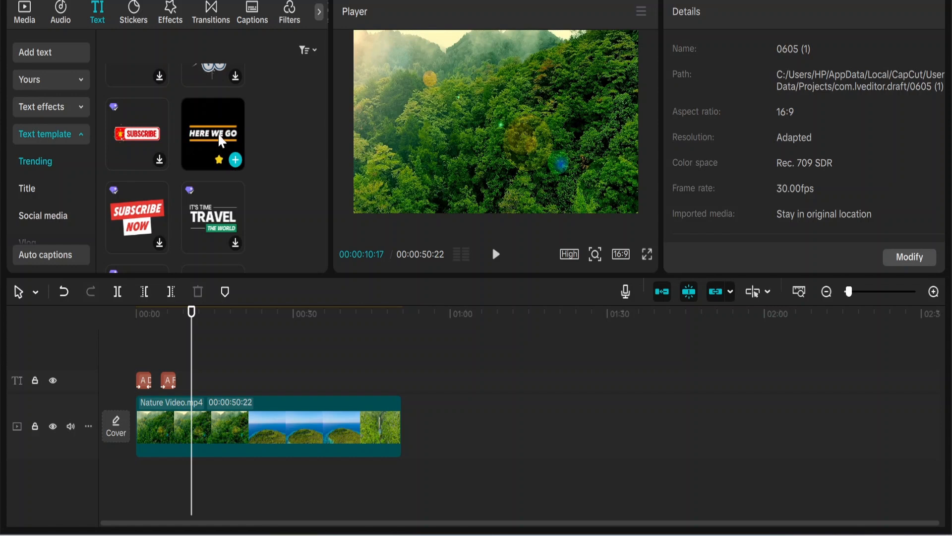
left_click(235, 160)
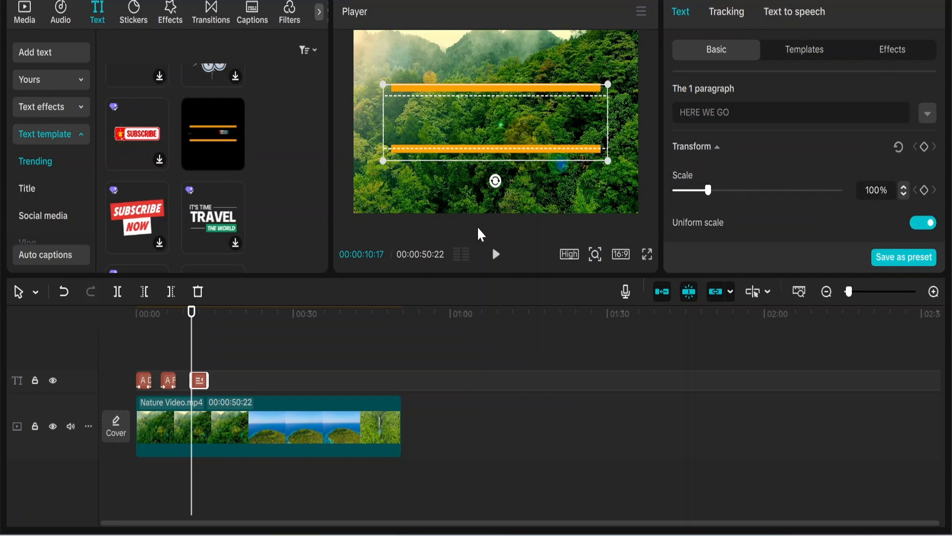
Copy "THE LAST ECLIPSE" from Google Translate and use it to replace the text template's "HERE WE GO" wording
left_click(351, 534)
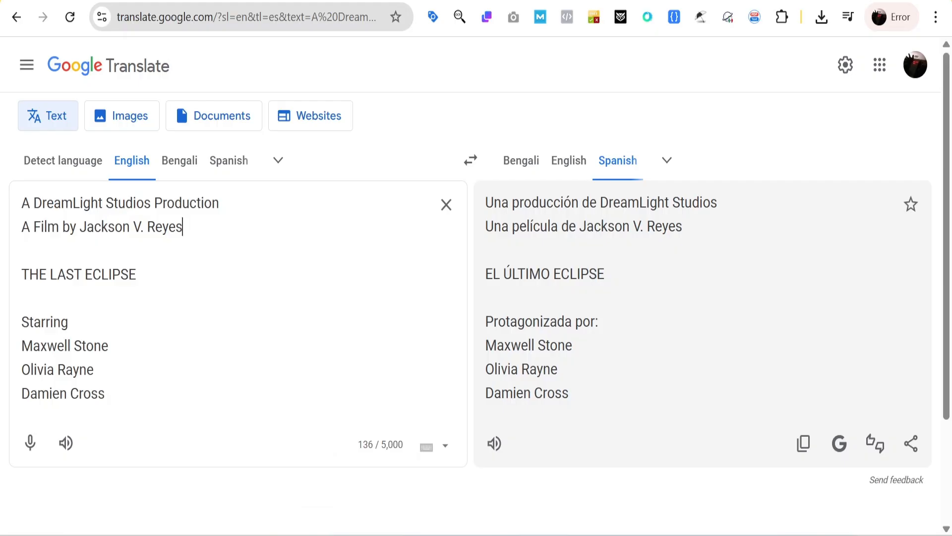
triple_click(112, 275)
right_click(112, 274)
left_click(149, 207)
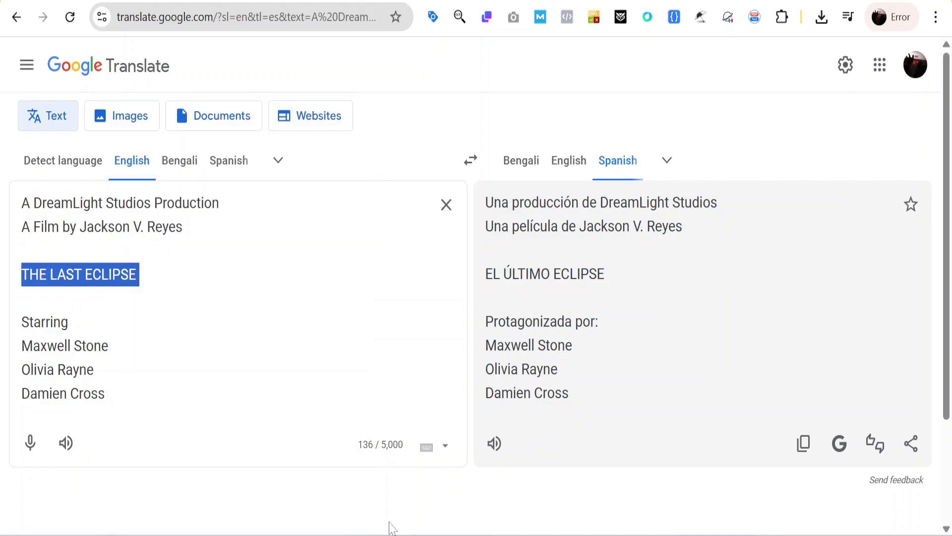
left_click(379, 531)
left_click_drag(732, 112, 679, 113)
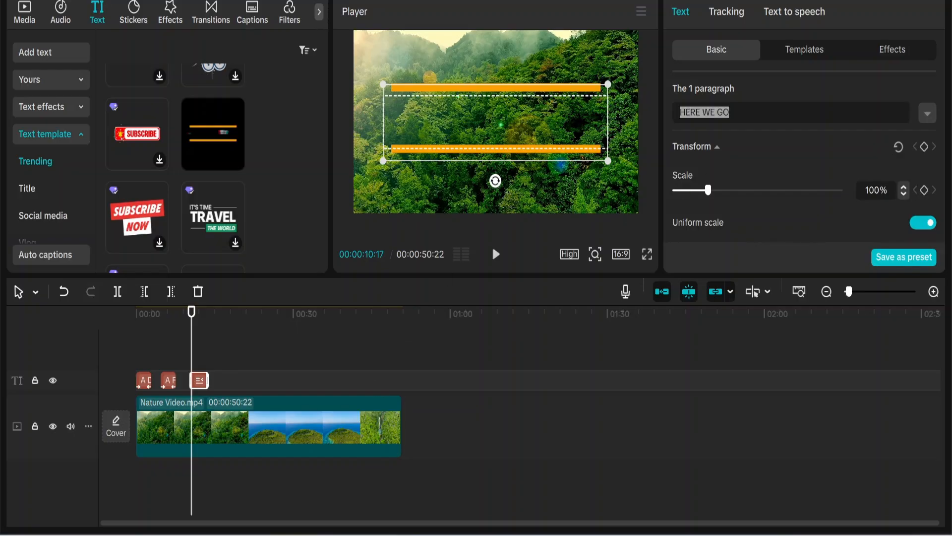
key("ctrl+v")
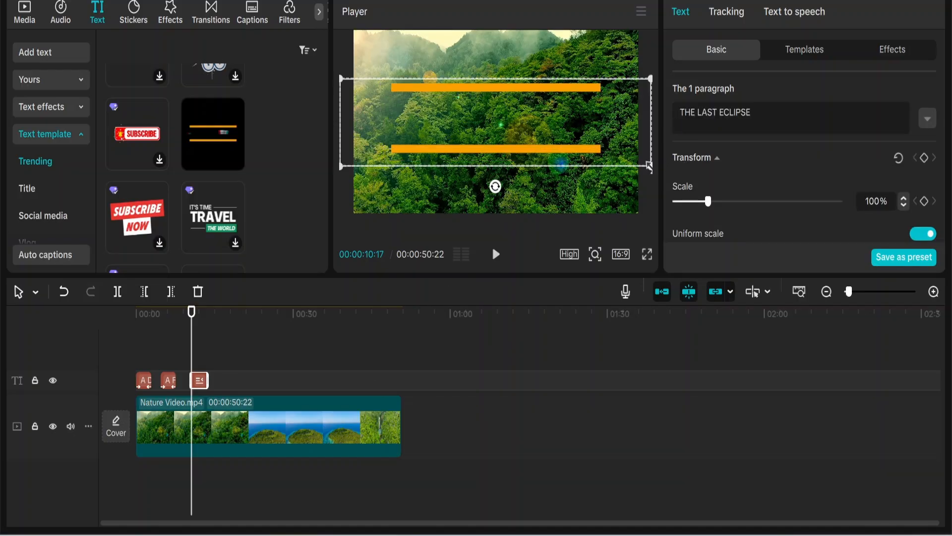
Scale the "THE LAST ECLIPSE" template title down to 59%, previewing it at 00:00:12:08
left_click_drag(650, 166, 628, 160)
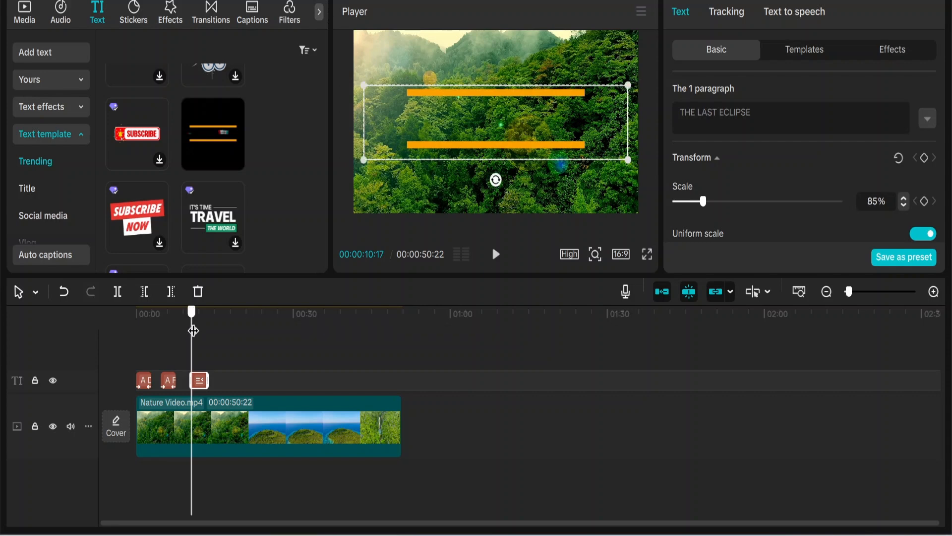
left_click_drag(193, 330, 200, 330)
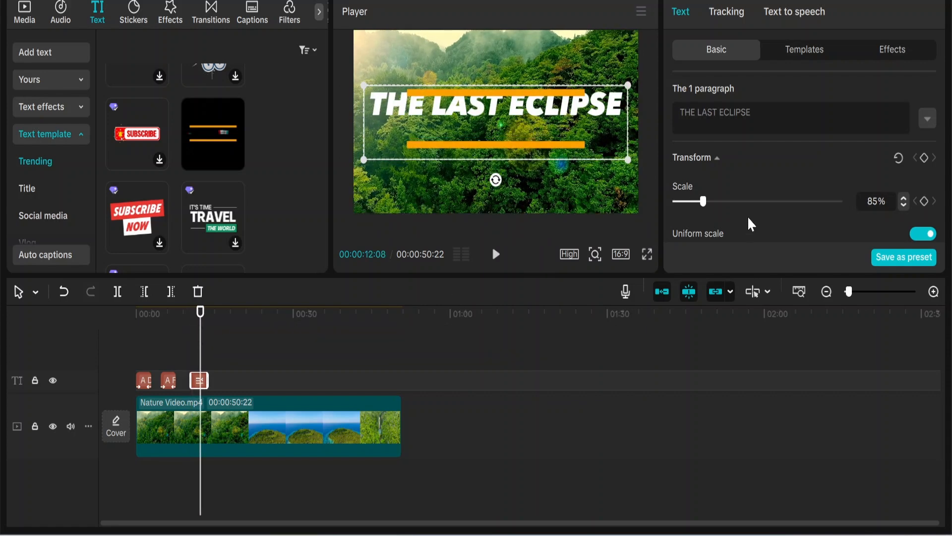
left_click_drag(704, 201, 694, 201)
scroll(721, 168, "down", 1)
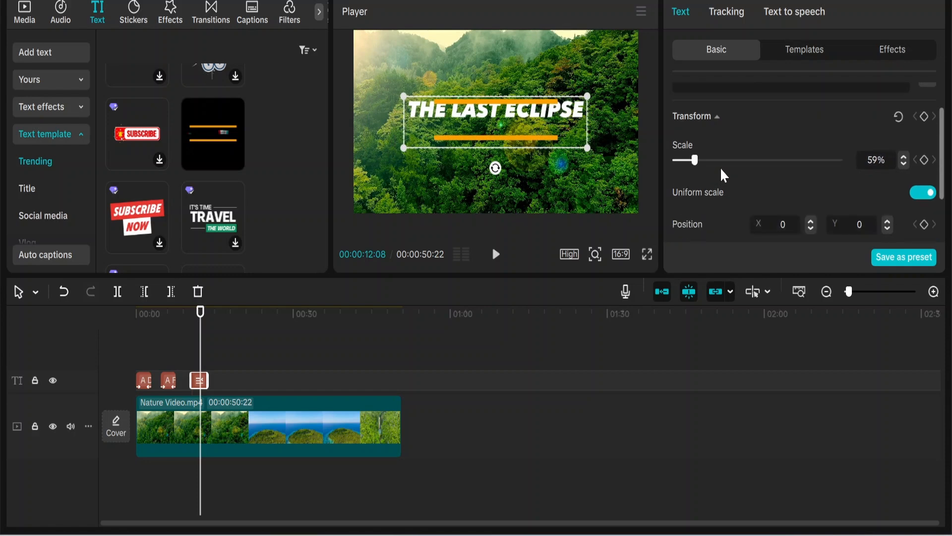
scroll(722, 171, "up", 1)
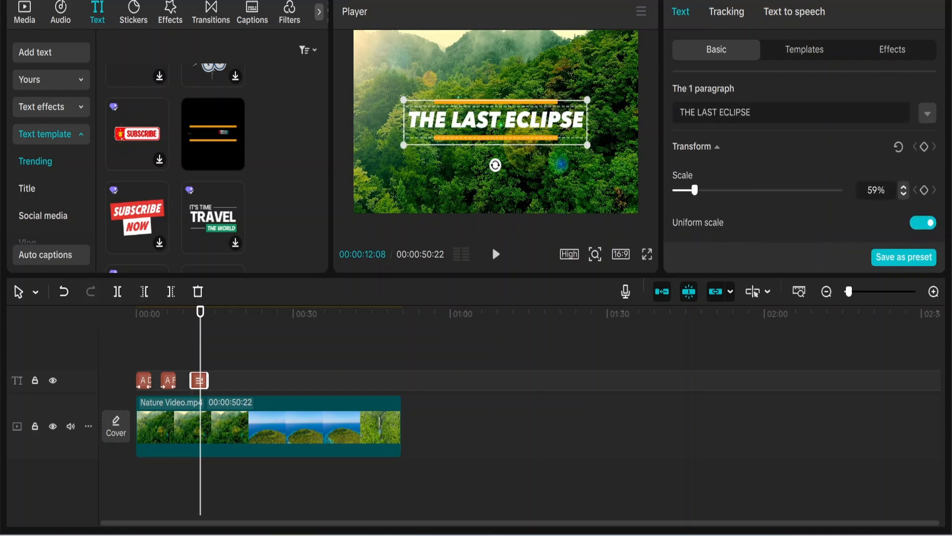
Insert the "DARK LIGHTS" template from the Title text templates just after the movie title, near 00:00:12:25 on the timeline
mouse_move(200, 331)
left_mouse_down()
mouse_move(192, 331)
mouse_move(205, 330)
left_mouse_up()
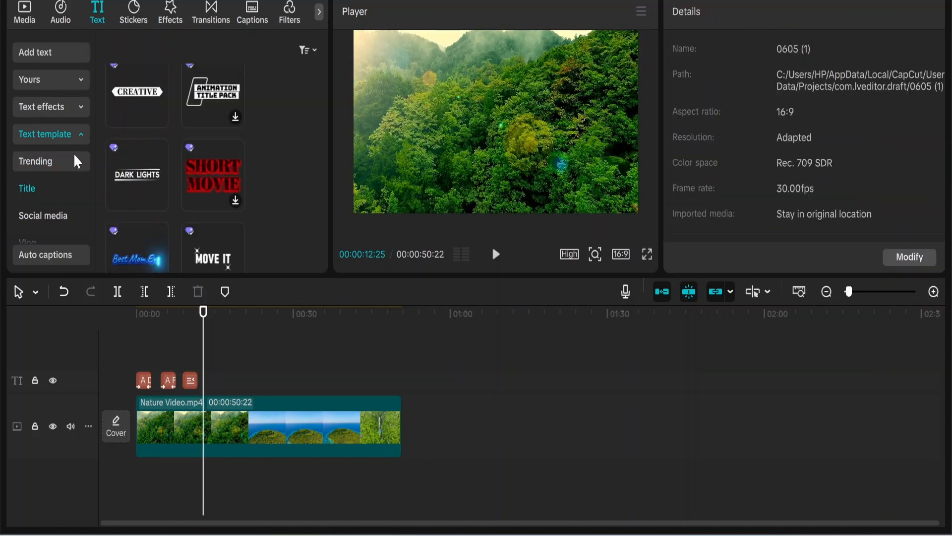
left_click(66, 135)
left_click(66, 135)
left_click(54, 162)
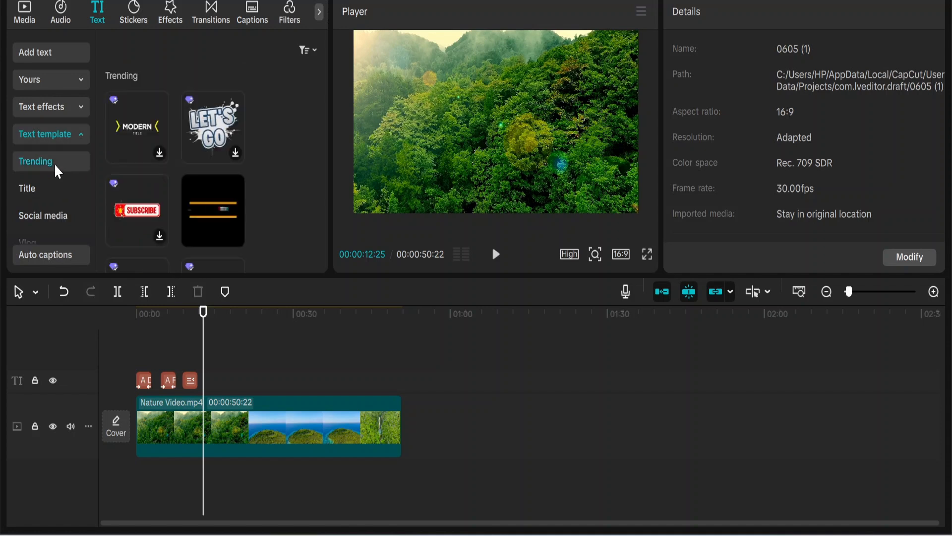
scroll(279, 178, "down", 2)
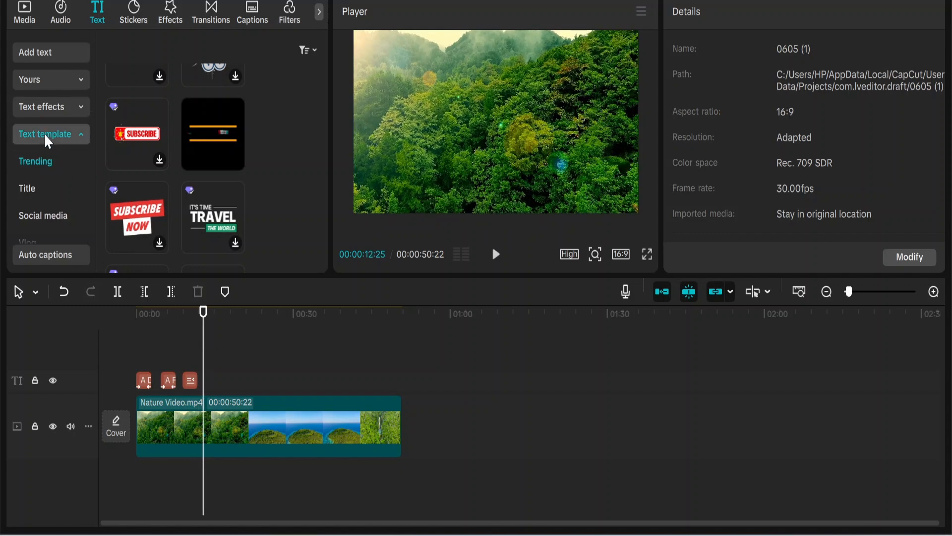
left_click(31, 189)
scroll(138, 193, "down", 10)
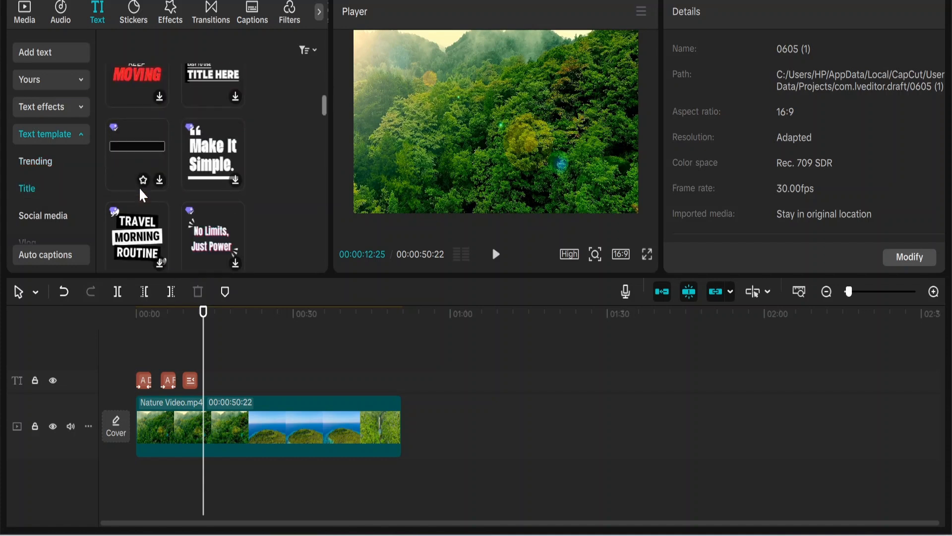
scroll(138, 189, "down", 4)
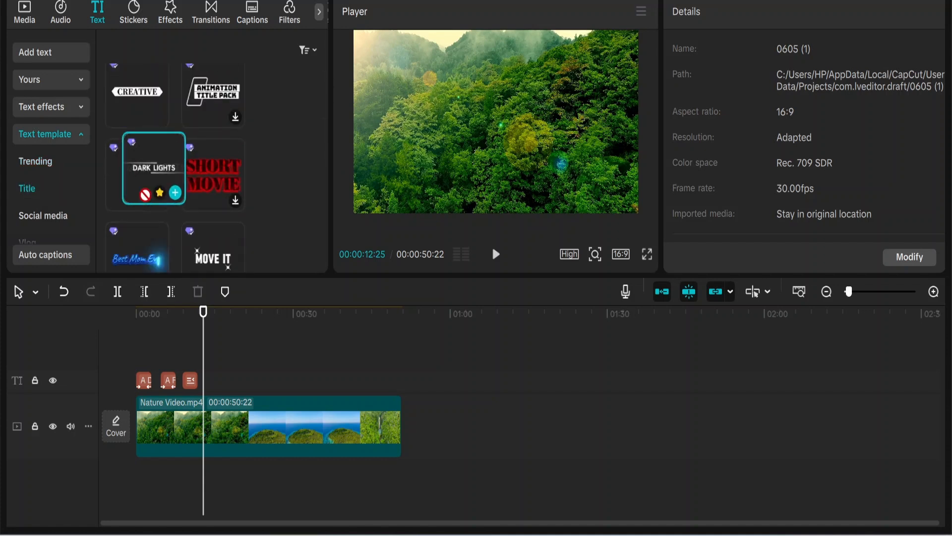
left_click_drag(141, 192, 213, 404)
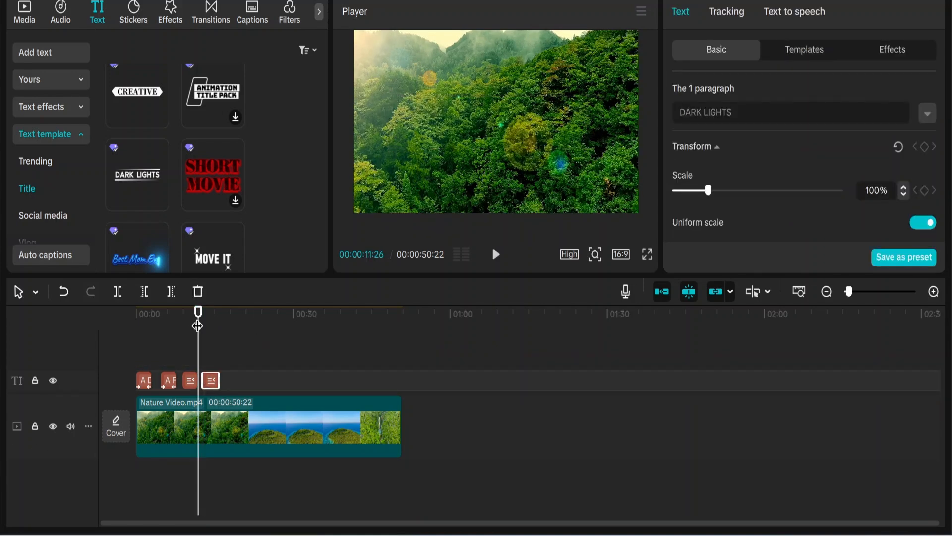
Replace the "DARK LIGHTS" wording with "Starring" copied from Google Translate, and scale the text down to 76%
left_click_drag(200, 329, 206, 333)
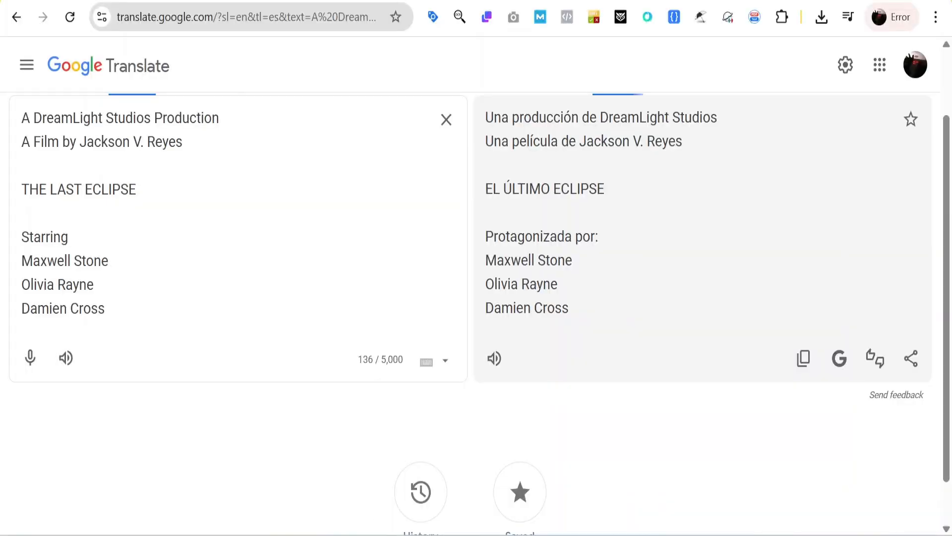
double_click(44, 237)
left_click(61, 237)
double_click(61, 237)
right_click(62, 237)
left_click(78, 208)
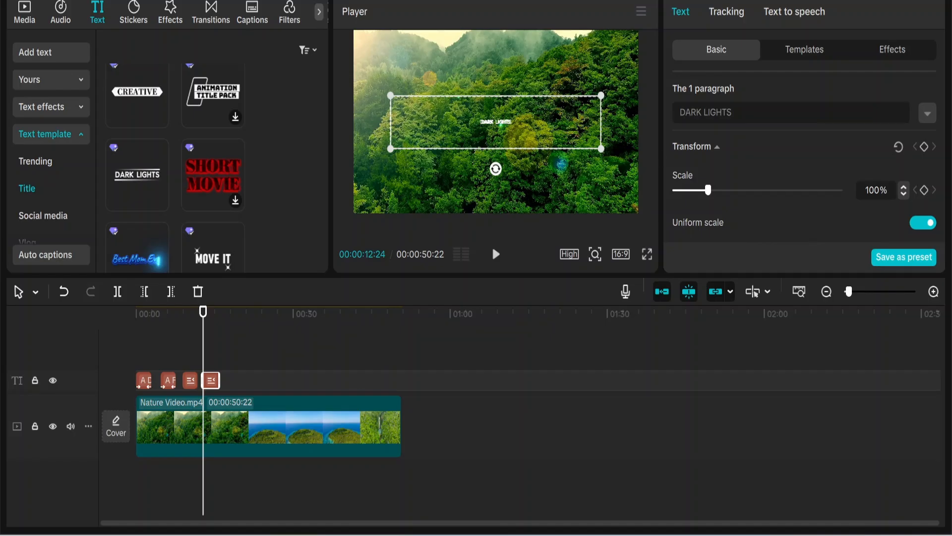
left_click_drag(680, 112, 732, 113)
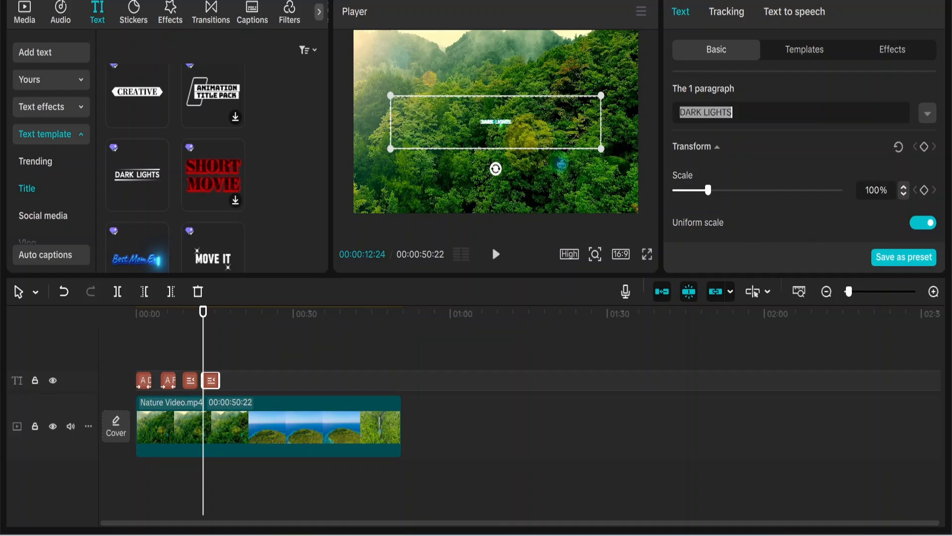
key("ctrl+v")
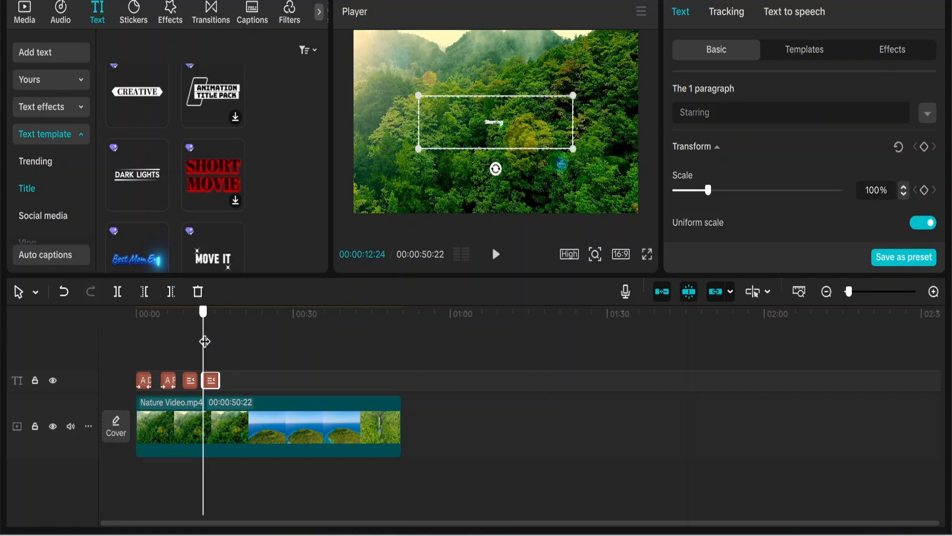
left_click(210, 341)
left_click_drag(709, 191, 705, 192)
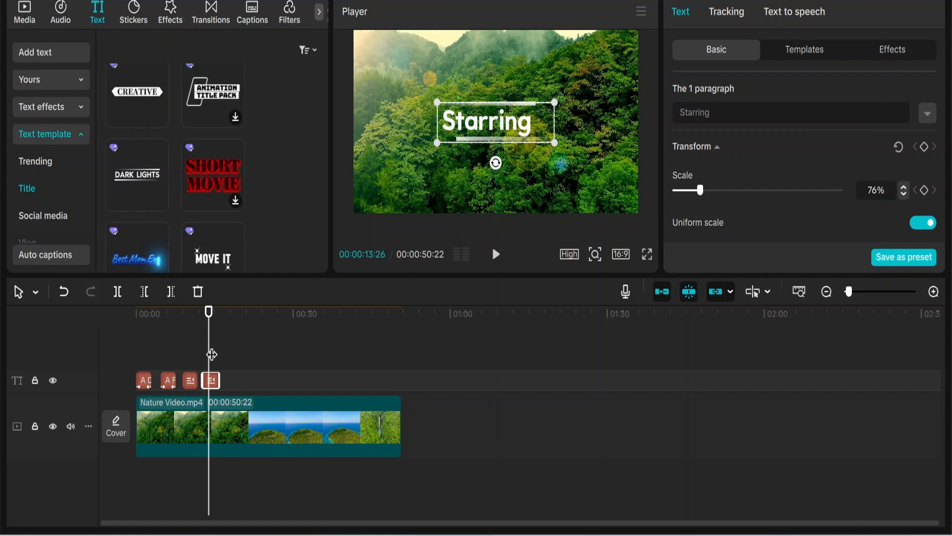
Insert the "TITLE HERE" template from the Title text templates at 00:00:17:06, after the "Starring" text
left_click_drag(209, 353, 227, 356)
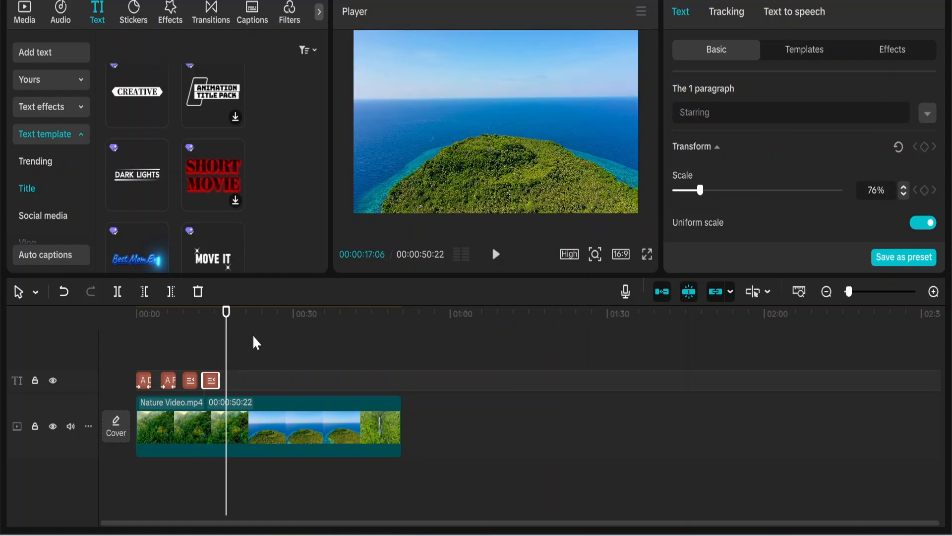
scroll(42, 147, "down", 2)
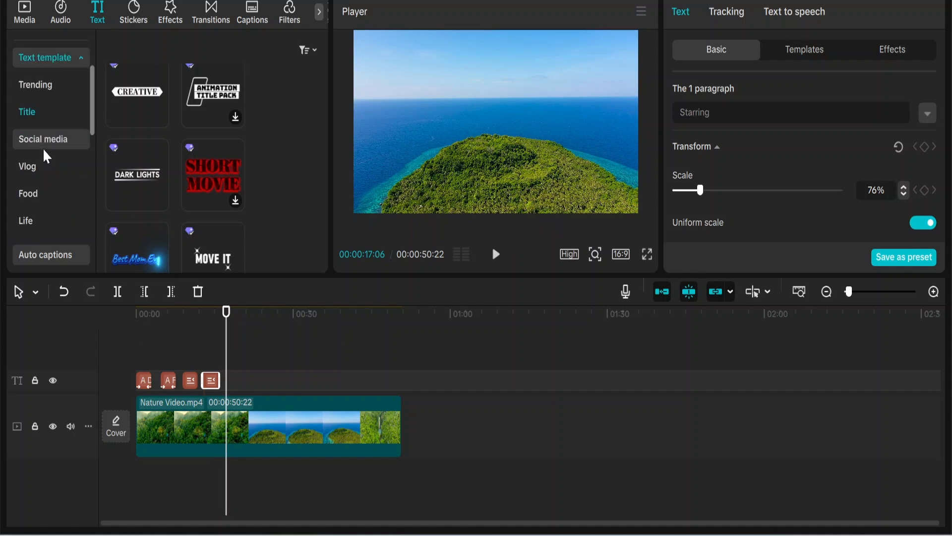
left_click(34, 112)
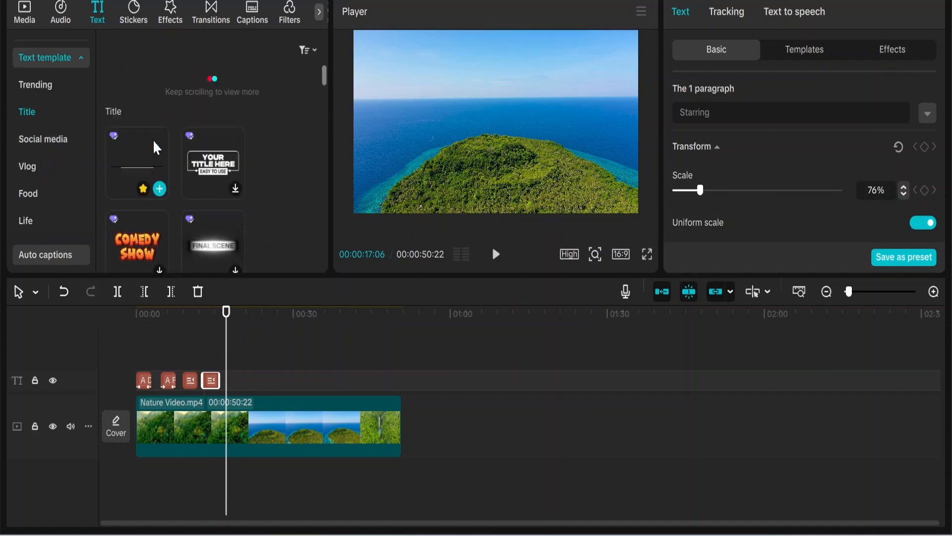
scroll(144, 163, "up", 5)
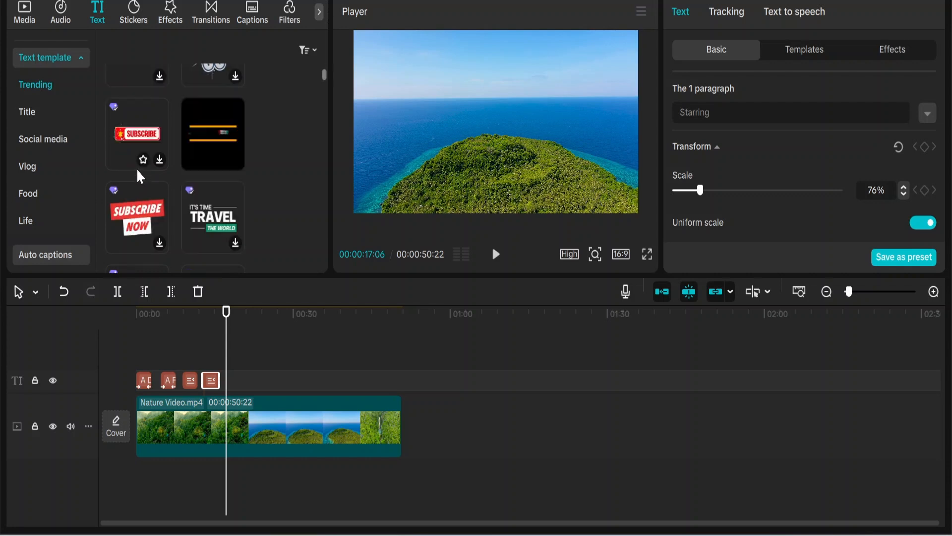
scroll(140, 177, "down", 5)
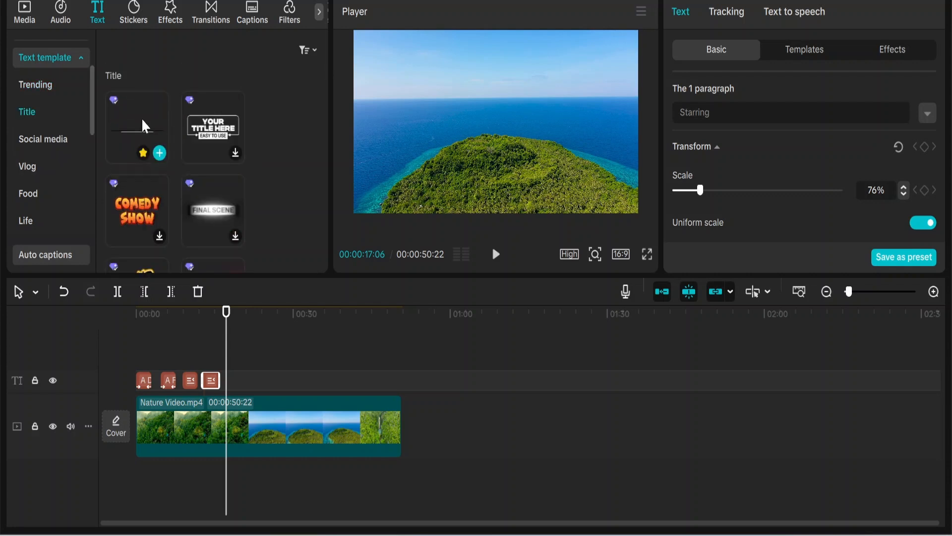
left_click_drag(143, 126, 234, 380)
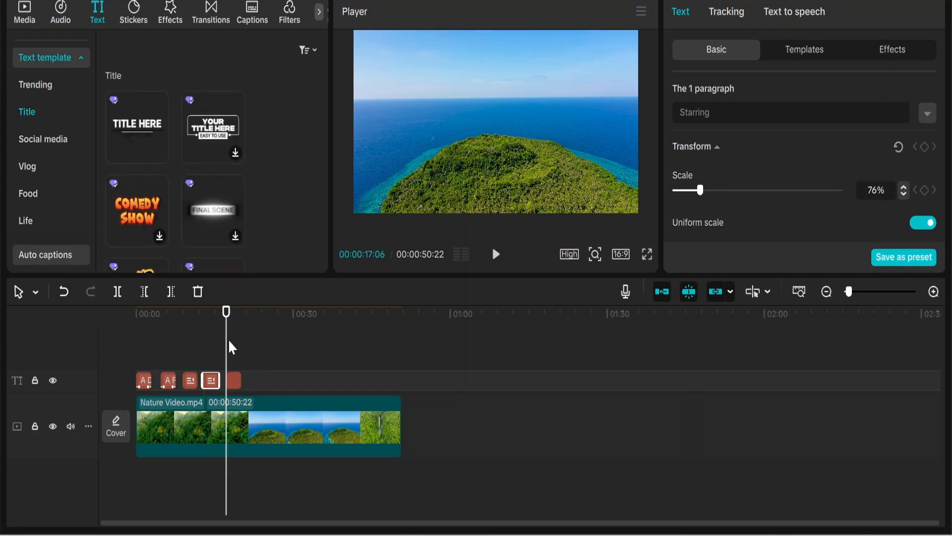
Shrink the "TITLE HERE" template to about three fifths of its size and place it slightly higher, horizontally centered in the frame
left_click_drag(227, 347, 232, 349)
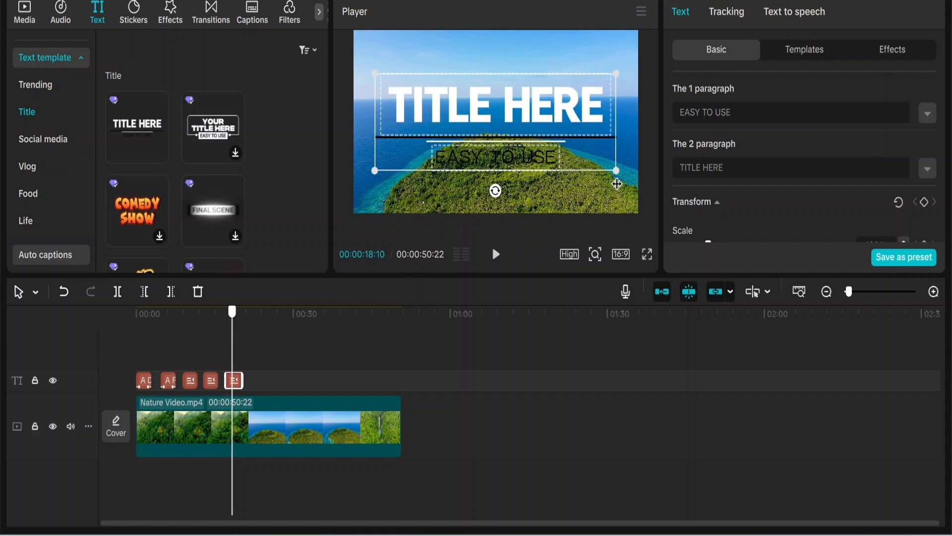
left_click(618, 163)
left_click(596, 125)
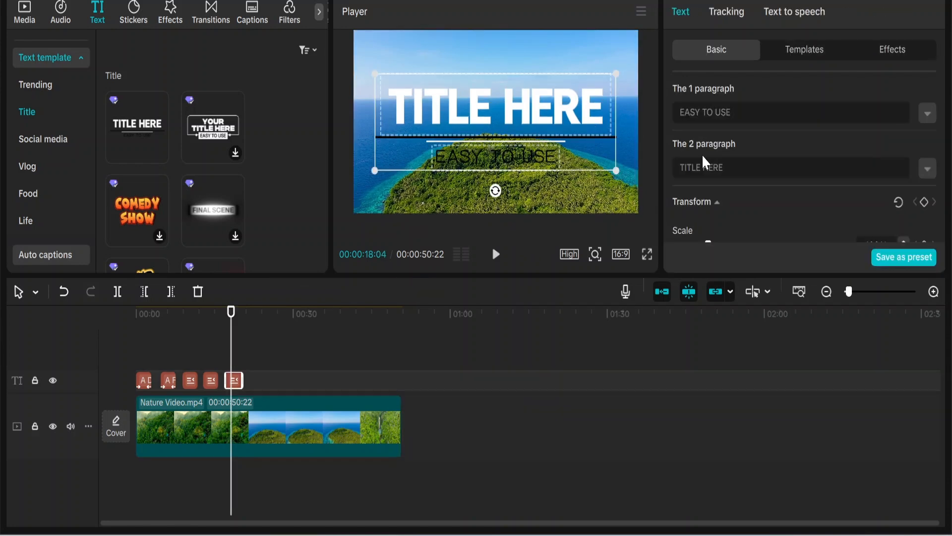
left_click_drag(616, 171, 597, 162)
left_click_drag(554, 124, 570, 135)
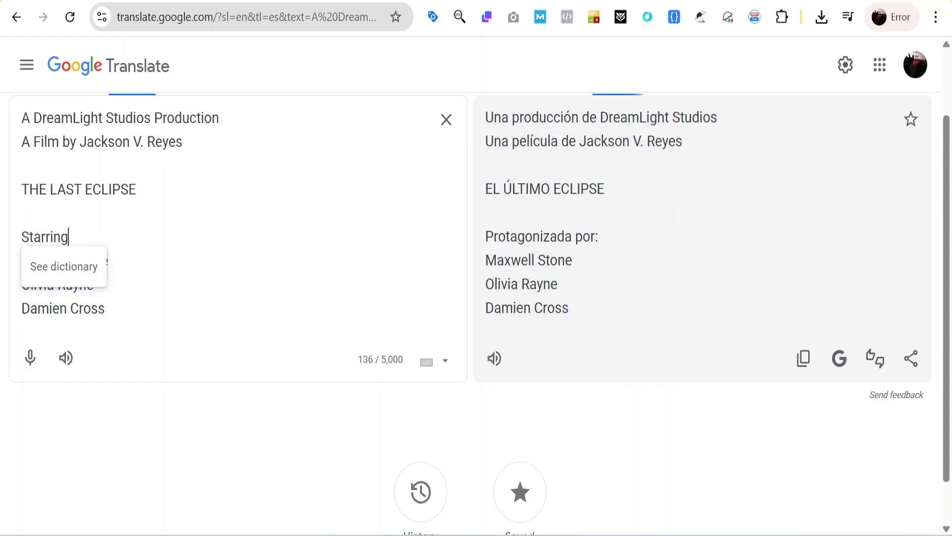
Replace "TITLE HERE" with the first actor's name copied from Google Translate, and shrink the title slightly
left_click_drag(115, 261, 21, 260)
right_click(21, 260)
left_click(70, 209)
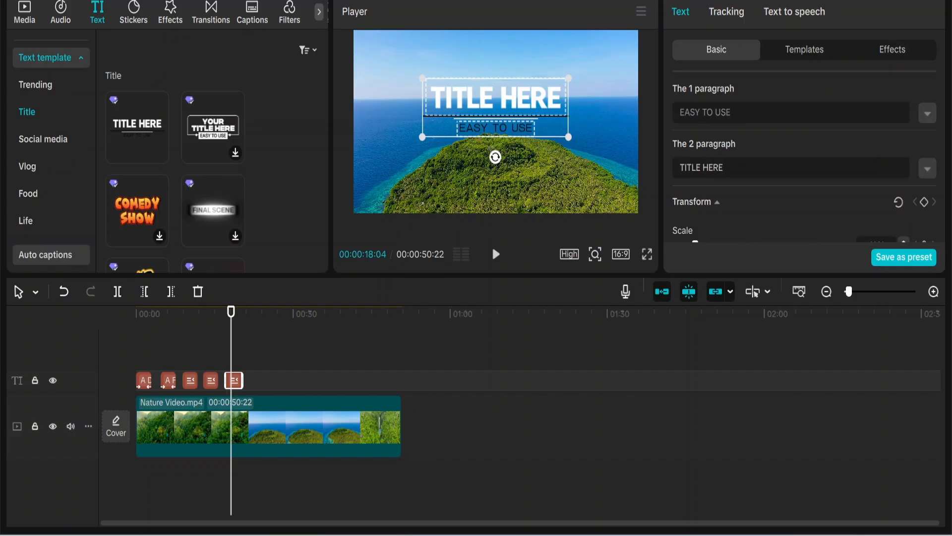
key("ctrl+a")
key("ctrl+v")
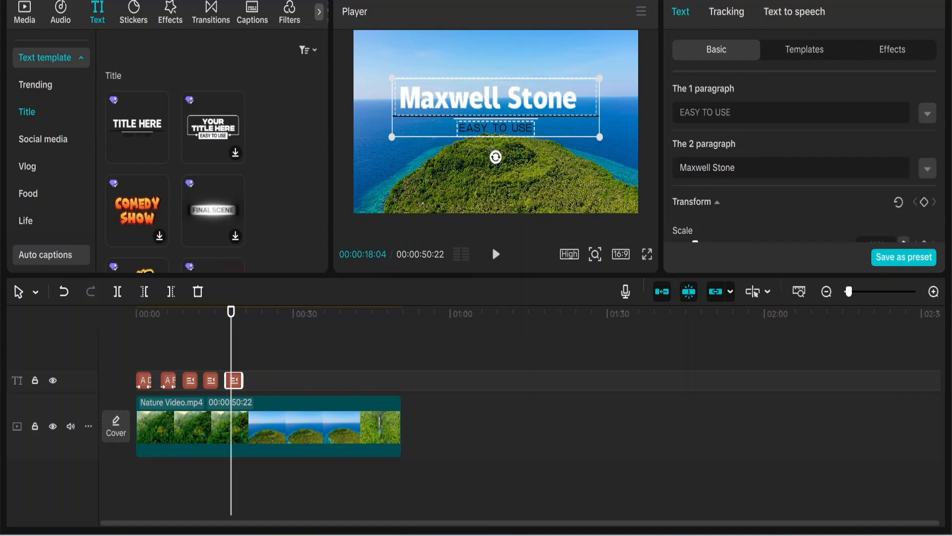
left_click_drag(602, 138, 575, 121)
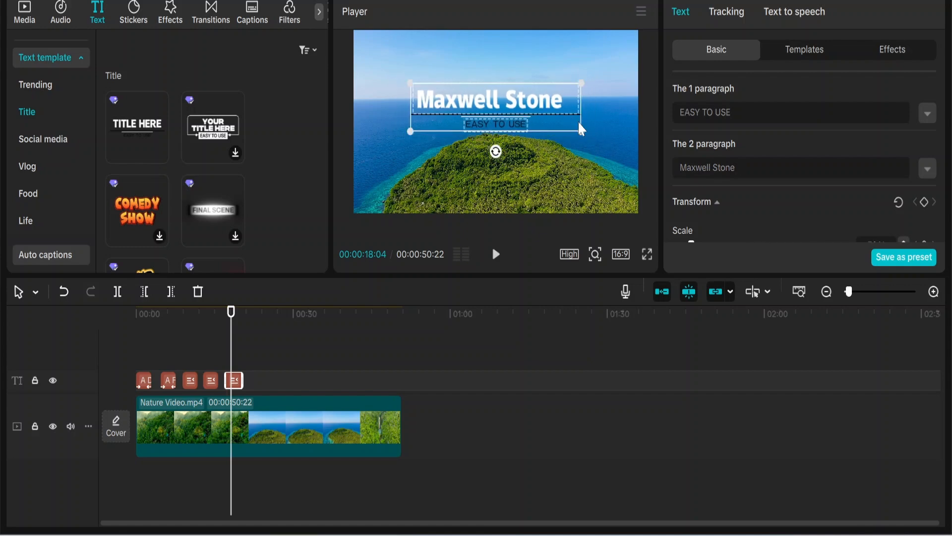
Paste two copies of the first actor's title on the timeline, at 00:00:21:25 and 00:00:26:23
left_click(227, 350)
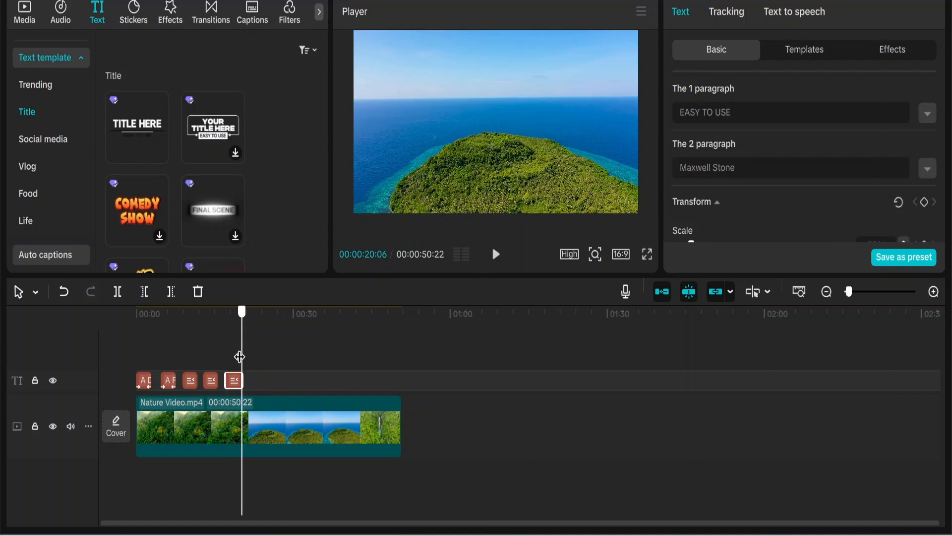
left_click_drag(230, 353, 251, 355)
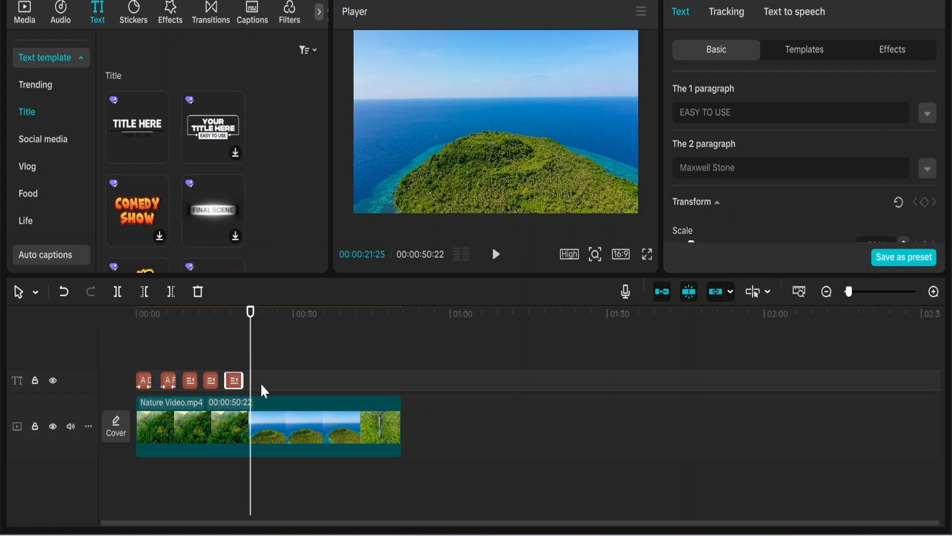
key("ctrl+v")
left_click_drag(251, 353, 276, 361)
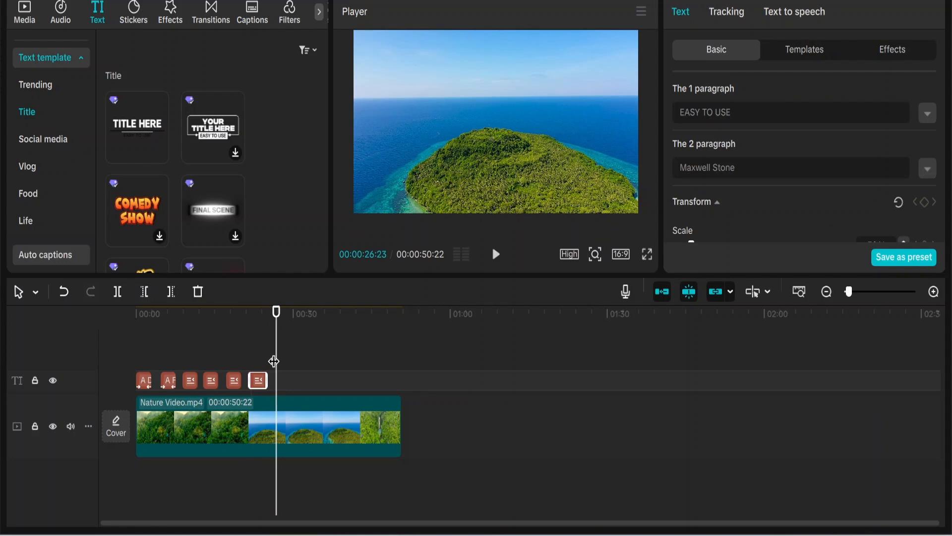
key("ctrl+v")
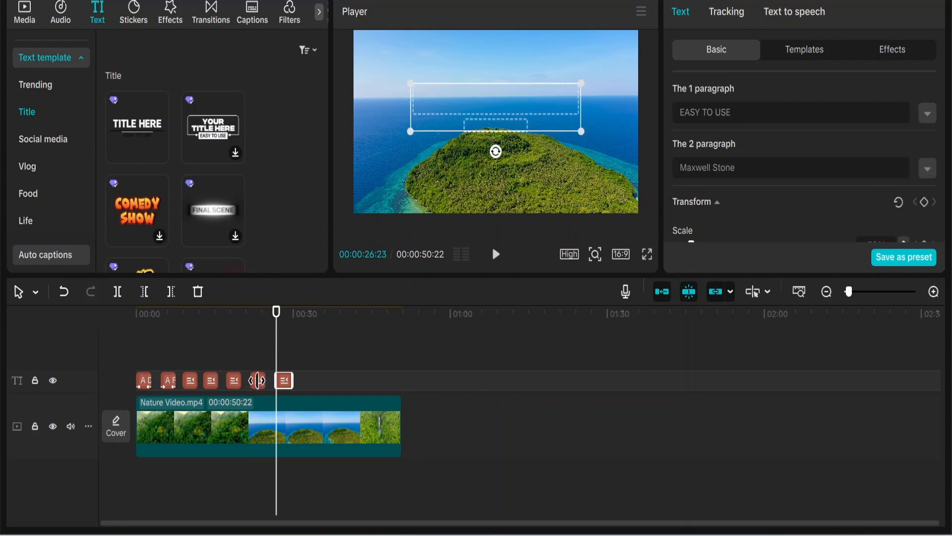
Replace the main name in the first pasted title with the second actor's name copied from Google Translate
left_click(257, 380)
left_click_drag(276, 359, 260, 360)
key("alt+Tab")
left_click_drag(101, 284, 21, 284)
right_click(45, 284)
left_click(86, 214)
key("alt+Tab")
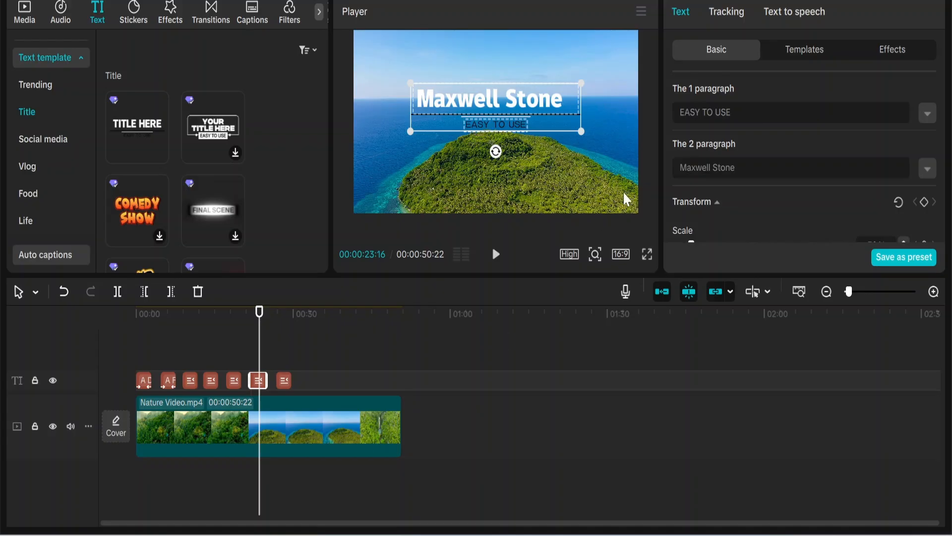
left_click_drag(735, 167, 668, 169)
key("ctrl+v")
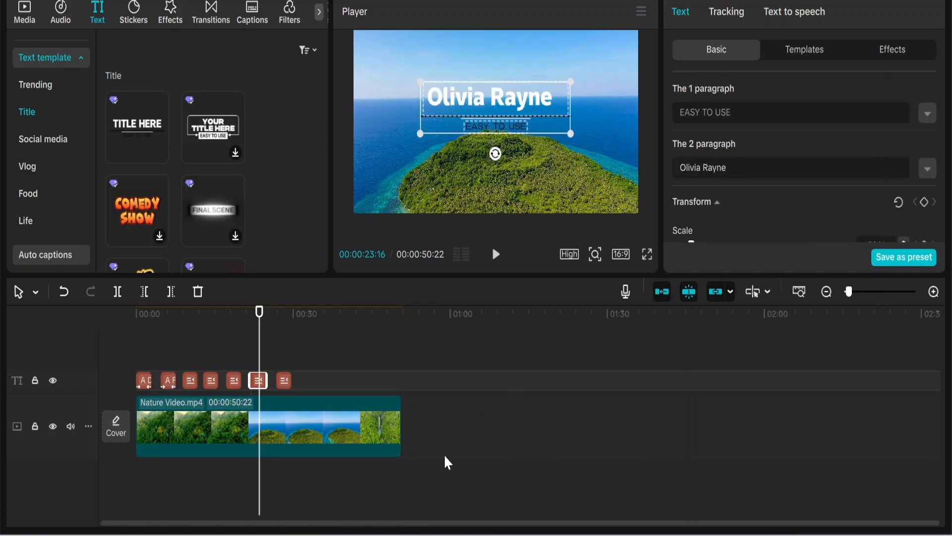
Replace the main name in the last pasted title with the third actor's name from Google Translate, and preview up to 00:00:29:23
key("alt+Tab")
left_click_drag(111, 308, 22, 308)
right_click(34, 308)
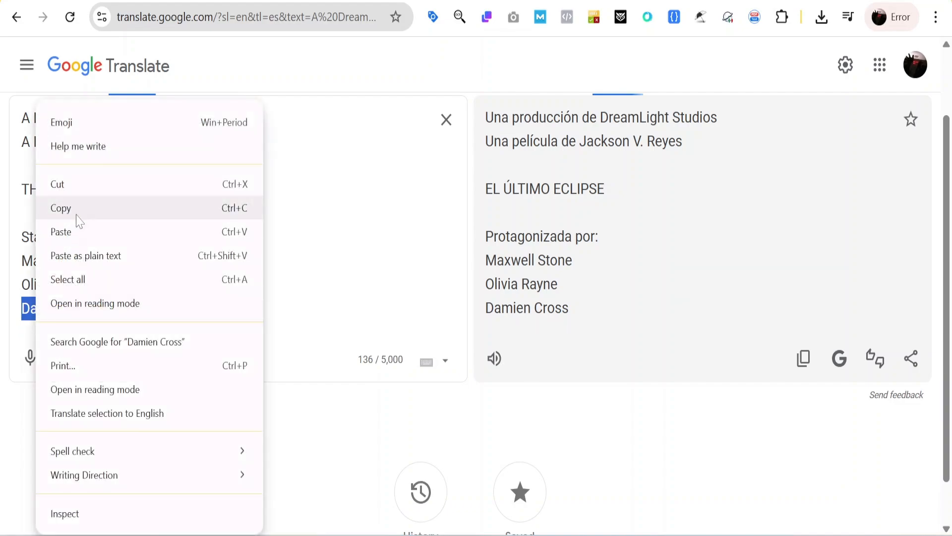
left_click(79, 214)
key("alt+Tab")
left_click(286, 382)
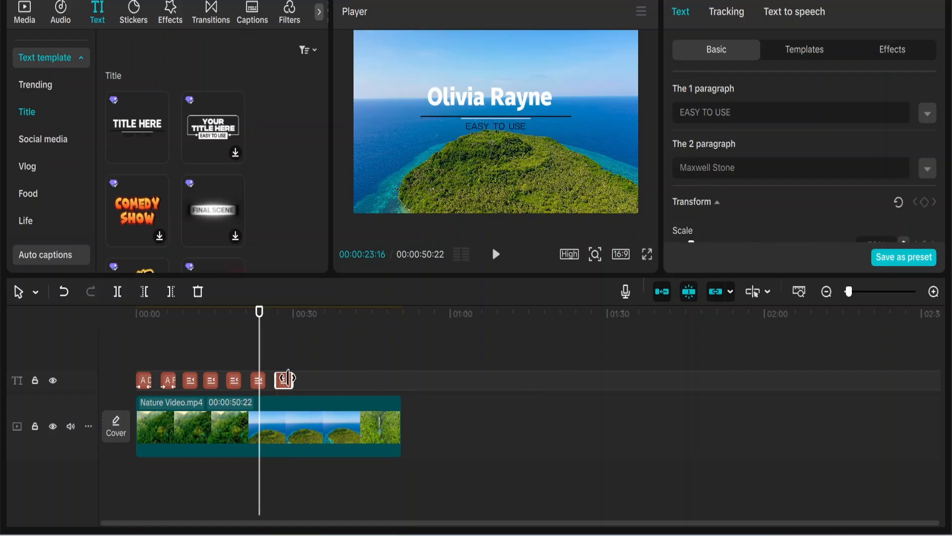
left_click_drag(738, 168, 678, 169)
key("ctrl+v")
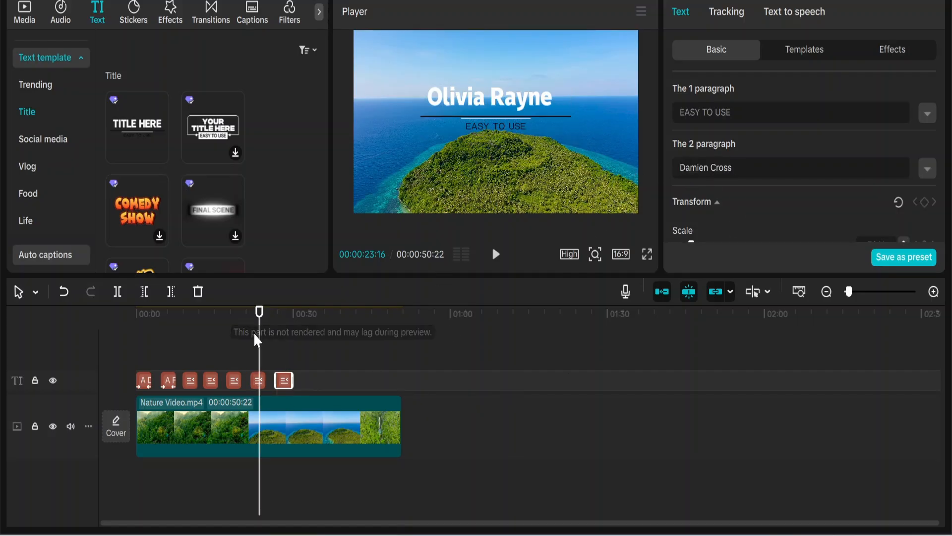
left_click_drag(254, 332, 295, 356)
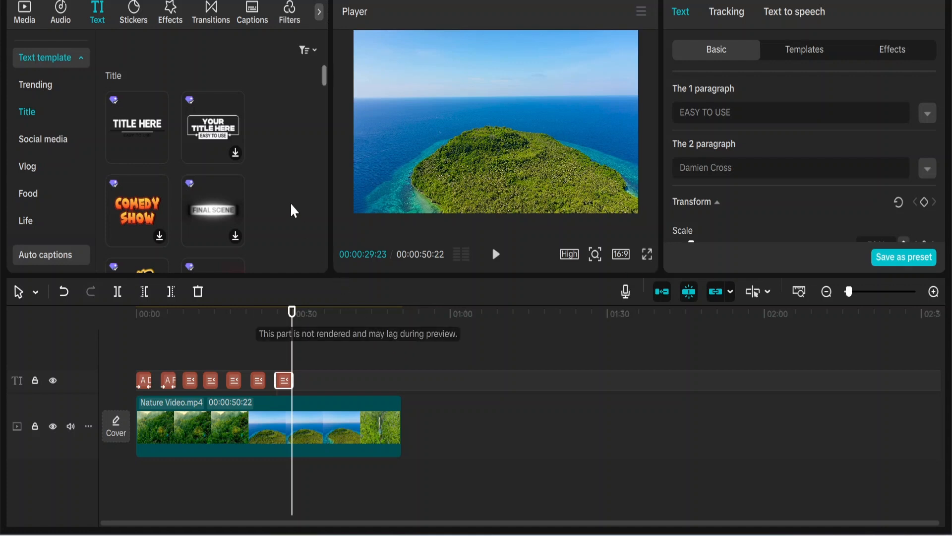
Add the Guitar Acoustic track from the favorite music beneath the nature video, starting at the beginning of the timeline
left_click(65, 16)
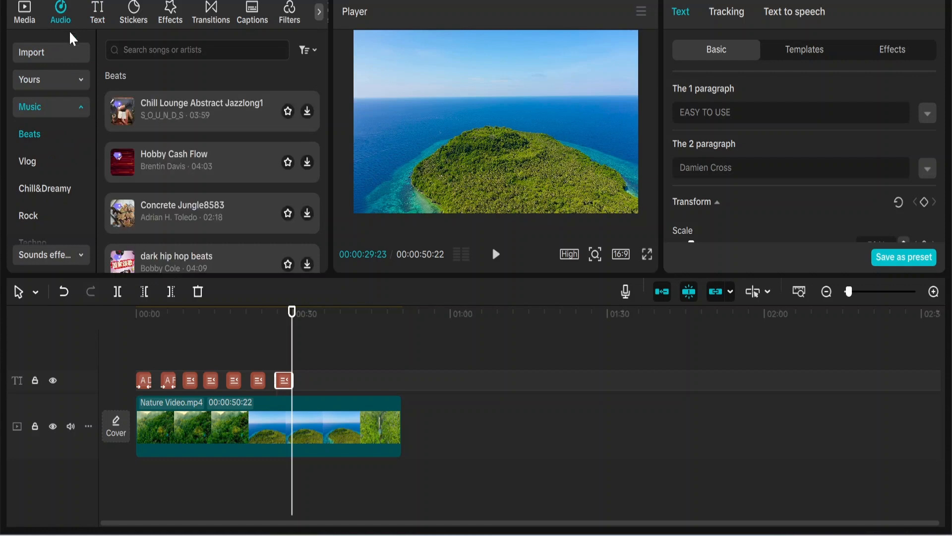
left_click(240, 113)
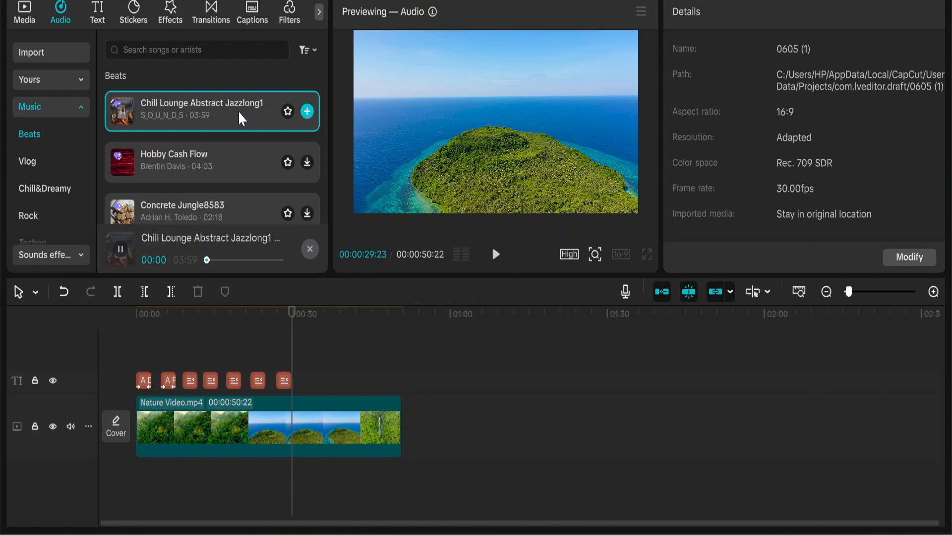
mouse_move(240, 114)
left_mouse_down()
mouse_move(245, 126)
mouse_move(238, 120)
left_mouse_up()
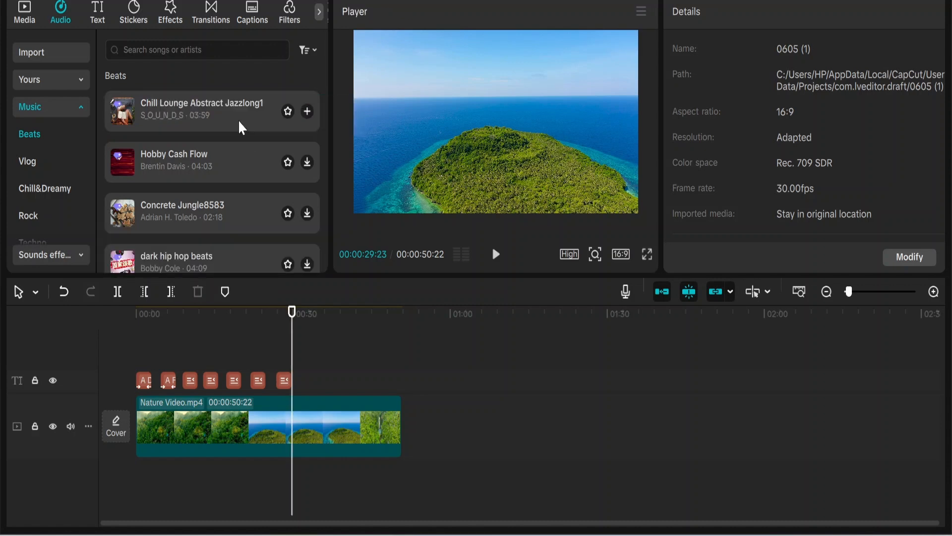
left_click(66, 84)
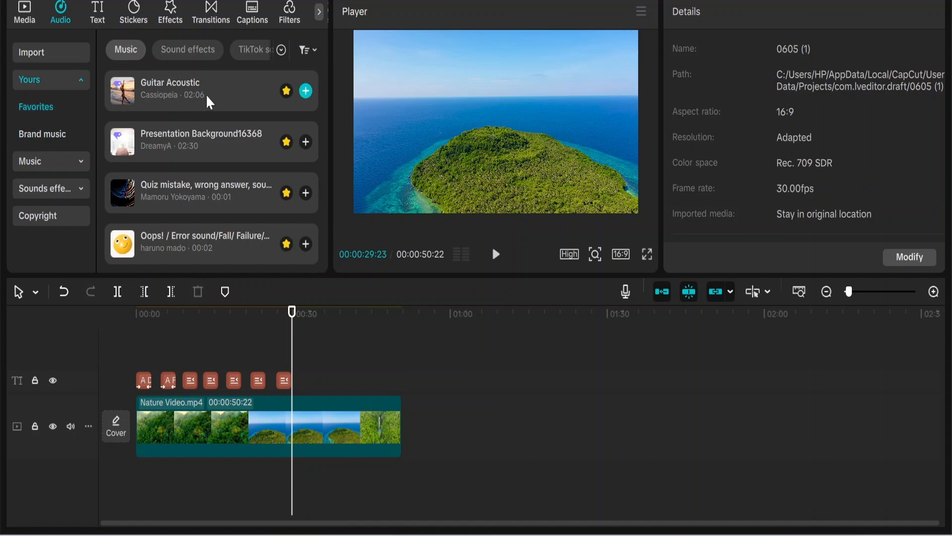
left_click_drag(206, 94, 138, 481)
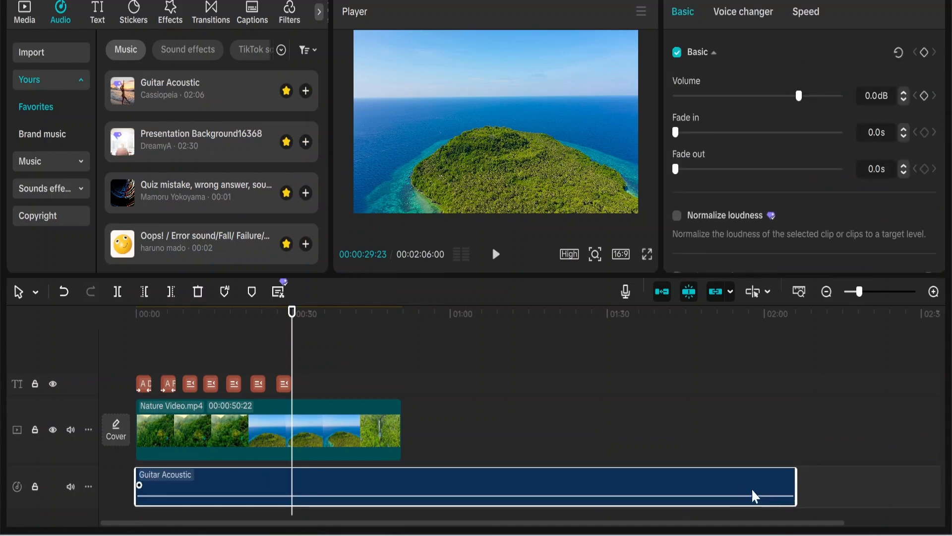
Trim the Guitar Acoustic track to end with the nature video and set its fade out to 10.0 s
left_click_drag(796, 491, 403, 470)
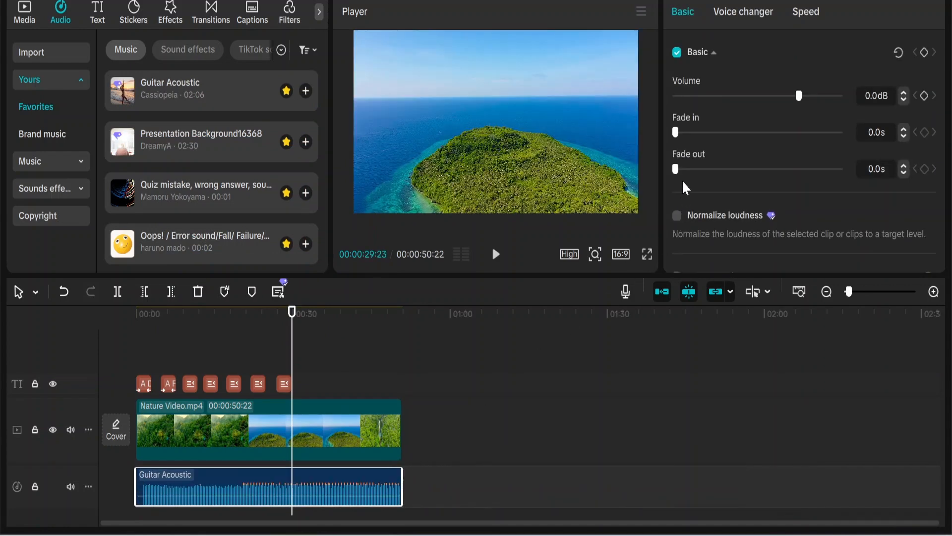
left_click_drag(676, 170, 843, 171)
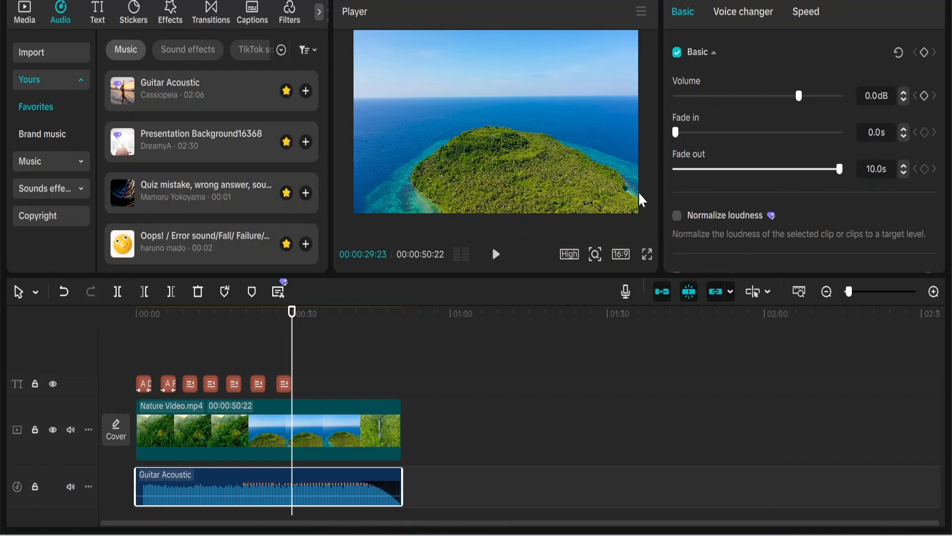
Search the effects for "movie" and apply the second Movie video effect to the Nature Video.mp4 clip
left_click(25, 13)
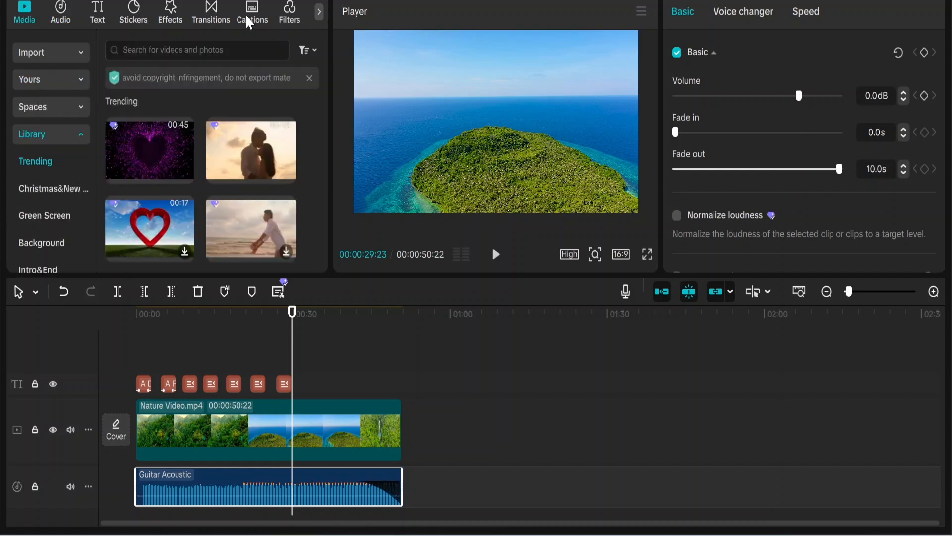
left_click(170, 19)
left_click(163, 50)
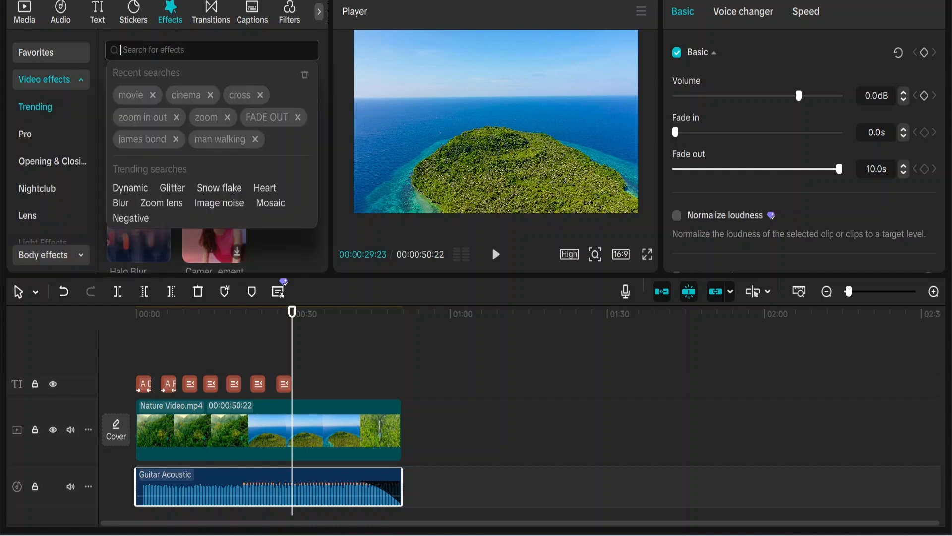
type("movie")
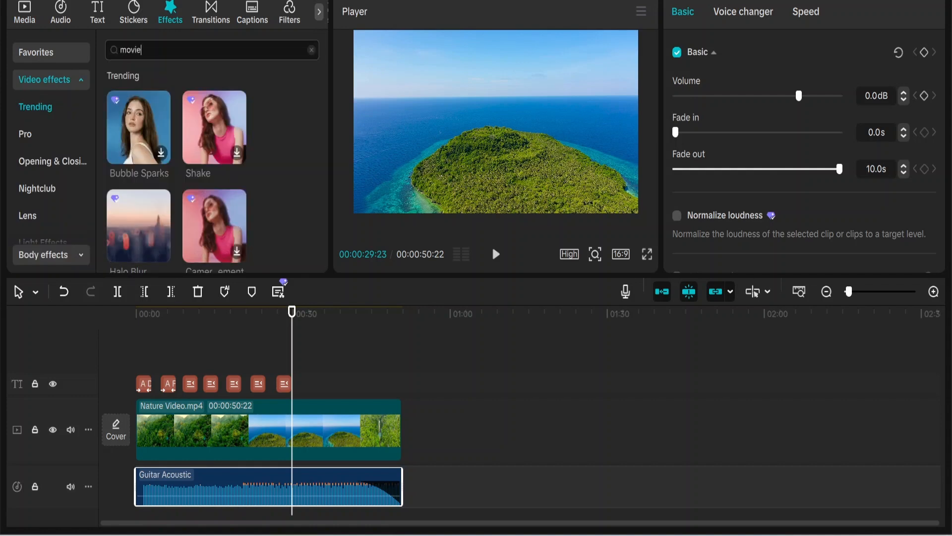
key("Return")
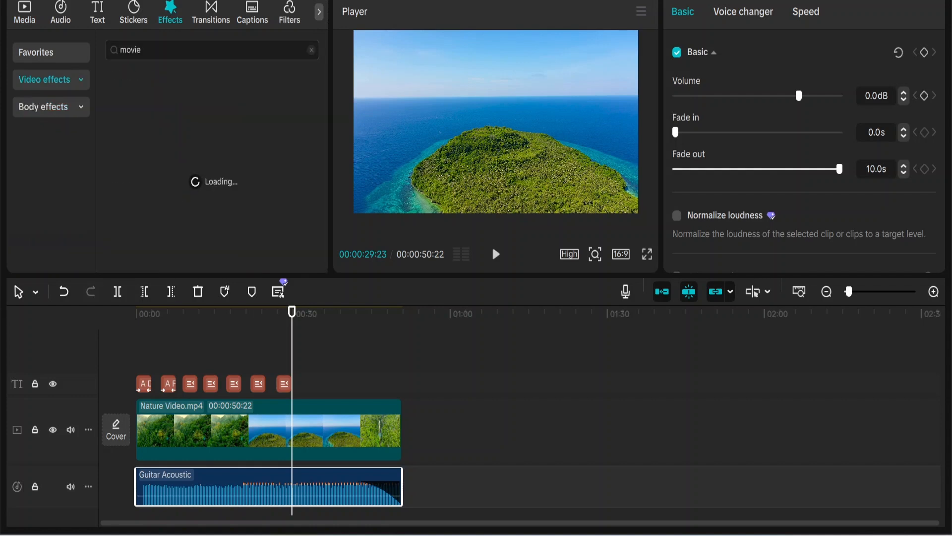
left_click_drag(209, 120, 189, 422)
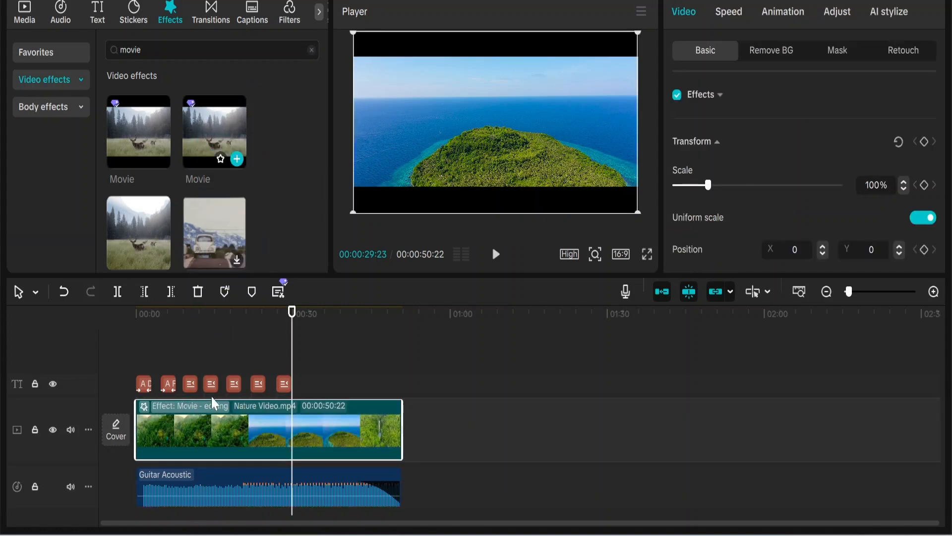